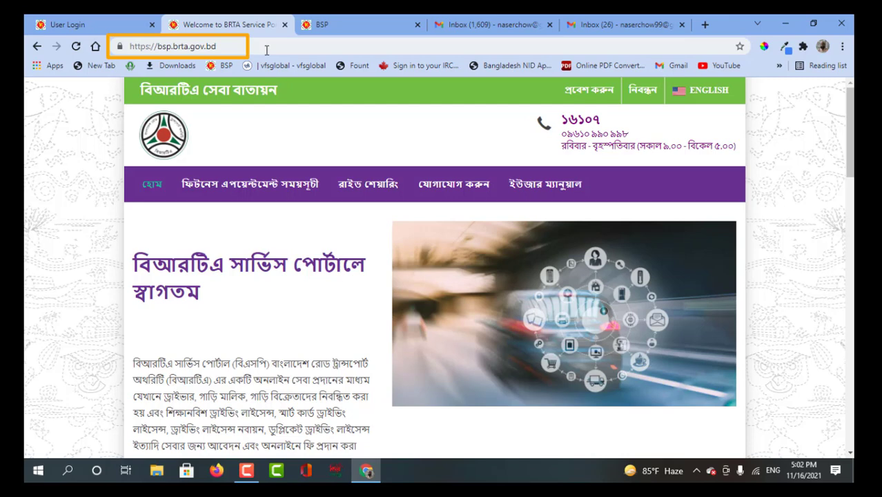
Open new-account registration and set the birth date to 30 December 1979.
left_click(642, 95)
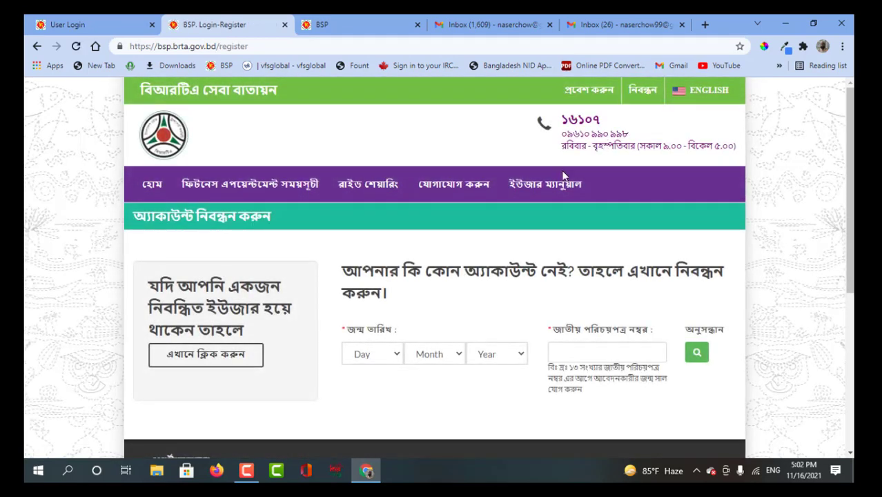
left_click(366, 354)
left_click_drag(399, 261, 407, 323)
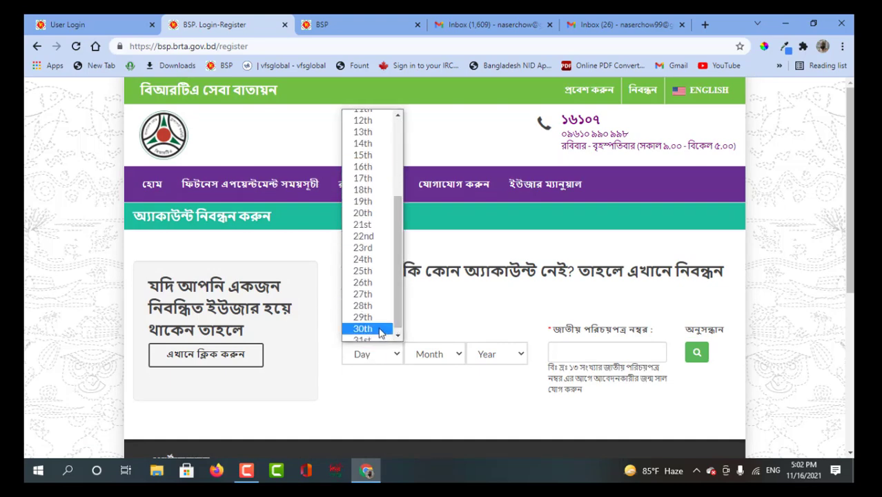
left_click(381, 329)
left_click(427, 355)
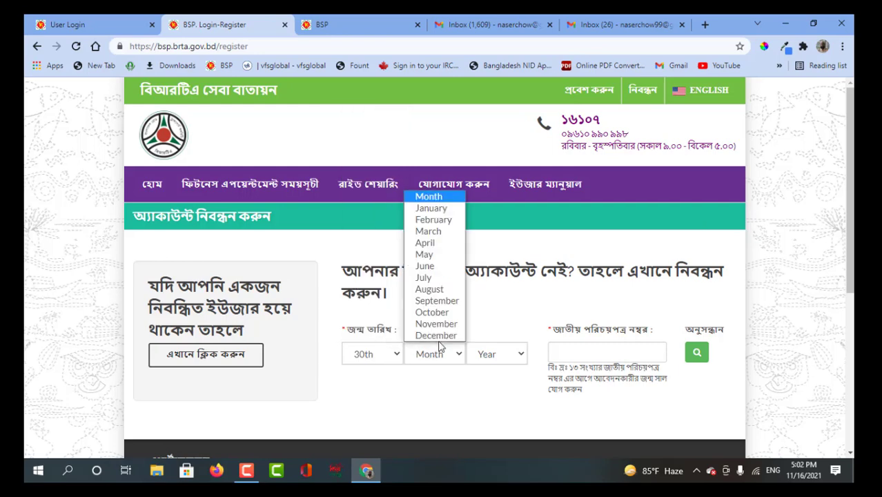
left_click(441, 342)
left_click(485, 354)
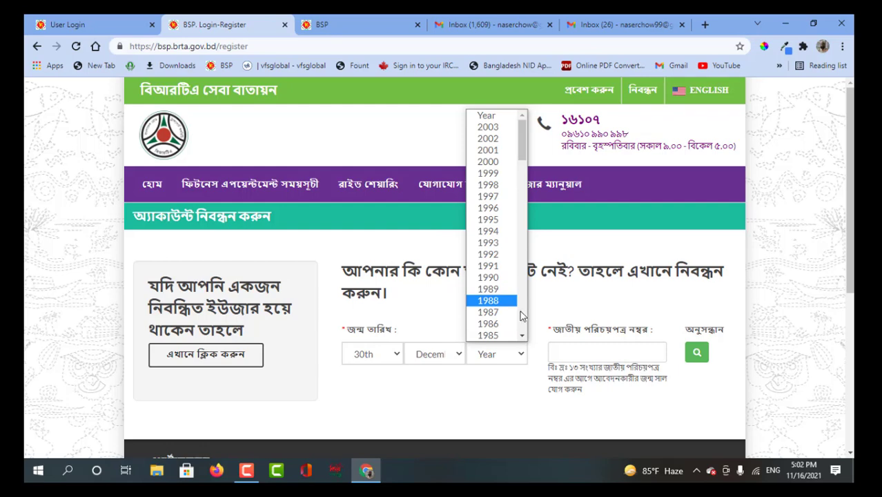
left_click(523, 336)
left_click(523, 336)
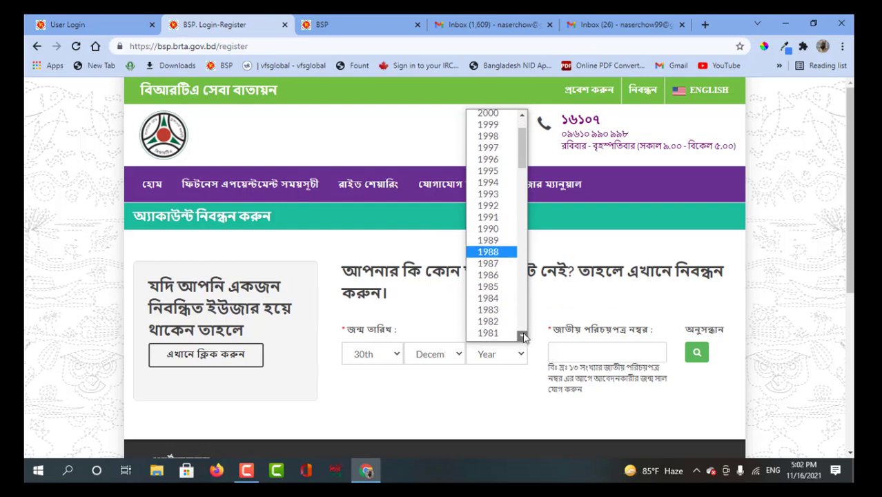
left_click(522, 336)
left_click(514, 332)
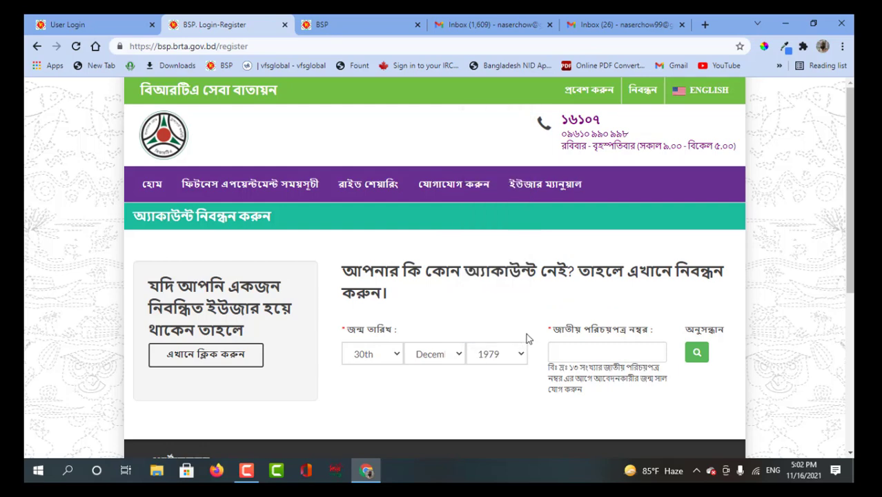
Enter the applicant's national ID number, correcting its last digits, and run the lookup.
left_click(578, 351)
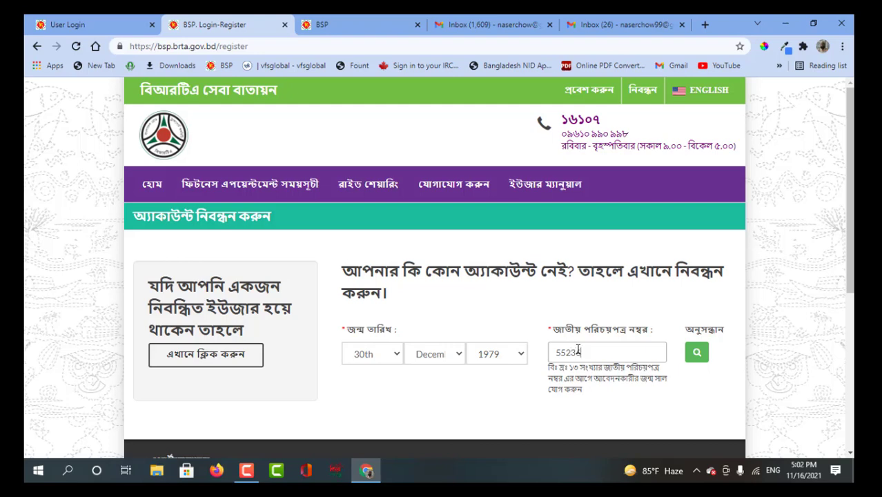
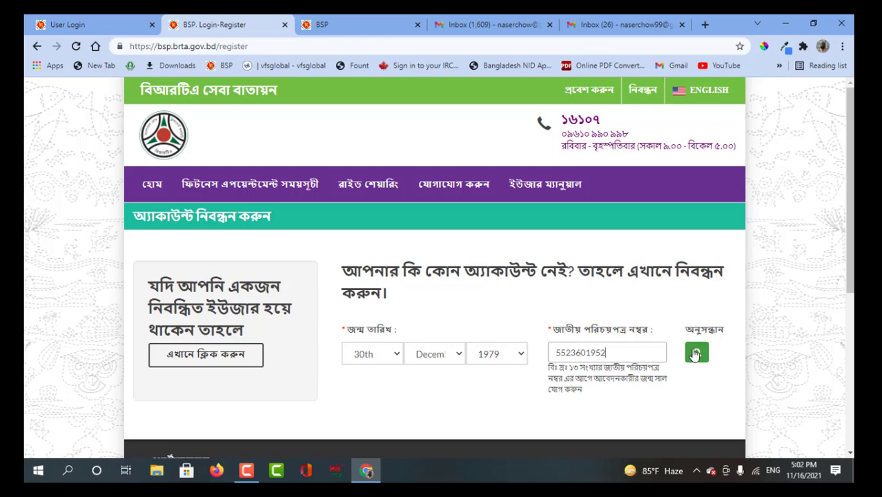
left_click(695, 353)
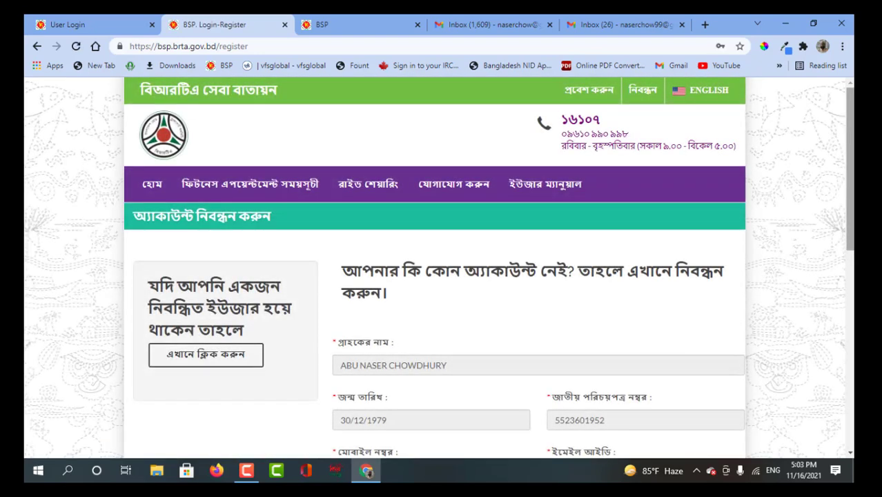
Enter and confirm the new account password, then submit the registration.
scroll(516, 345, "down", 3)
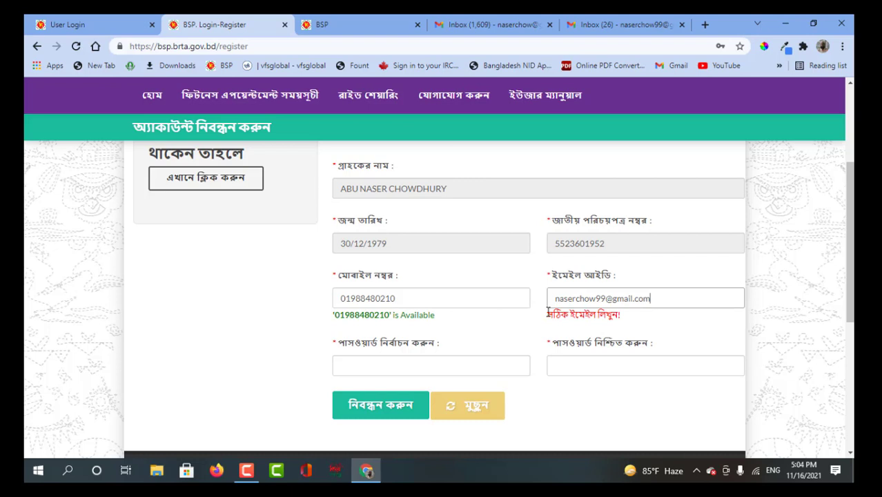
left_click(477, 362)
type("••")
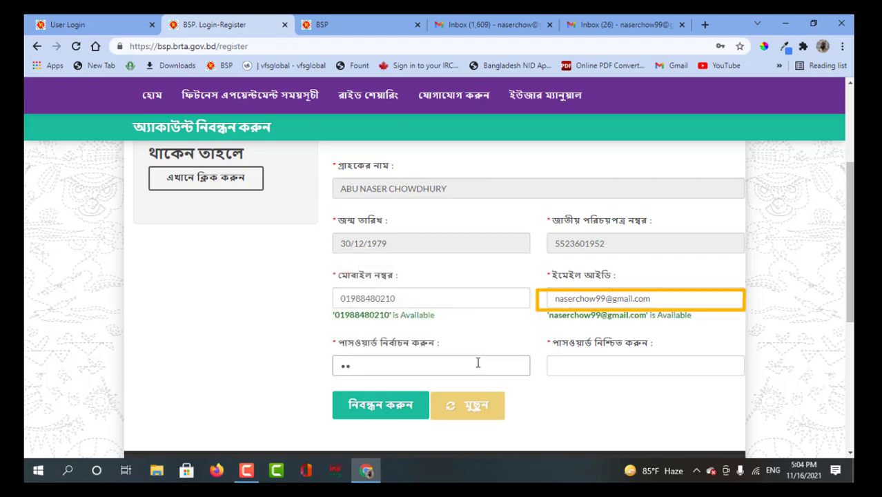
type("•••••••")
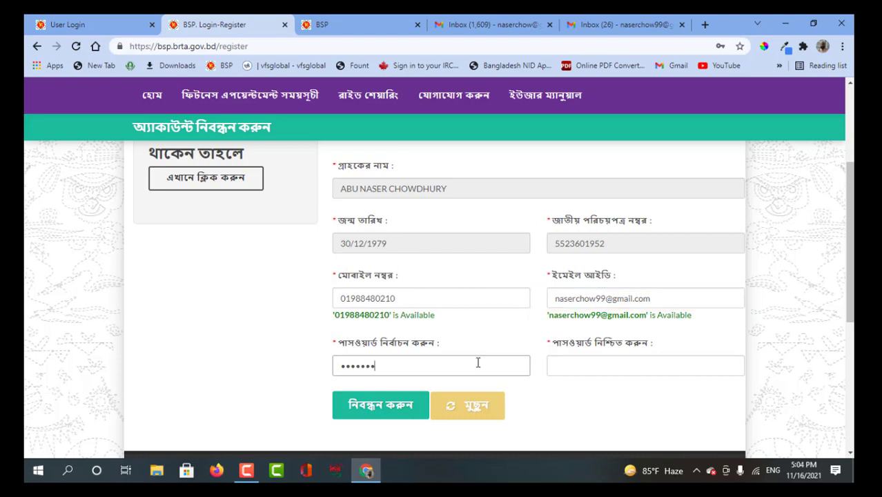
type("•")
left_click(579, 362)
type("•••••")
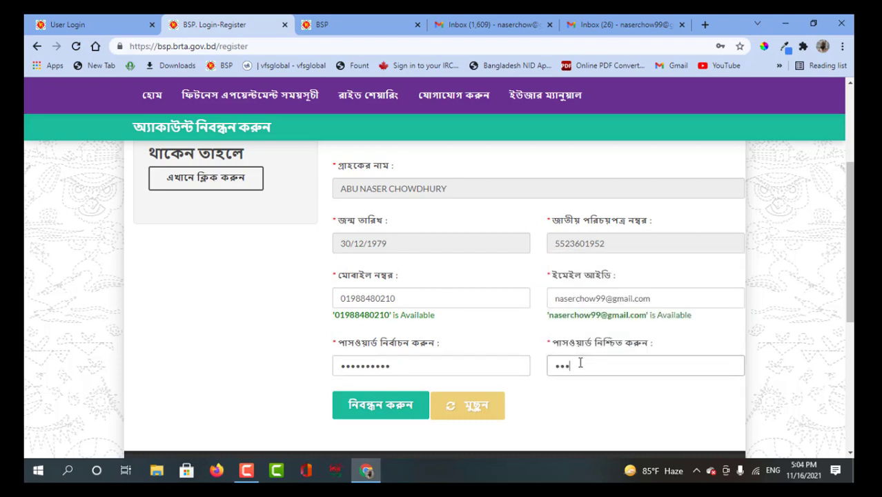
type("•••••")
left_click(398, 408)
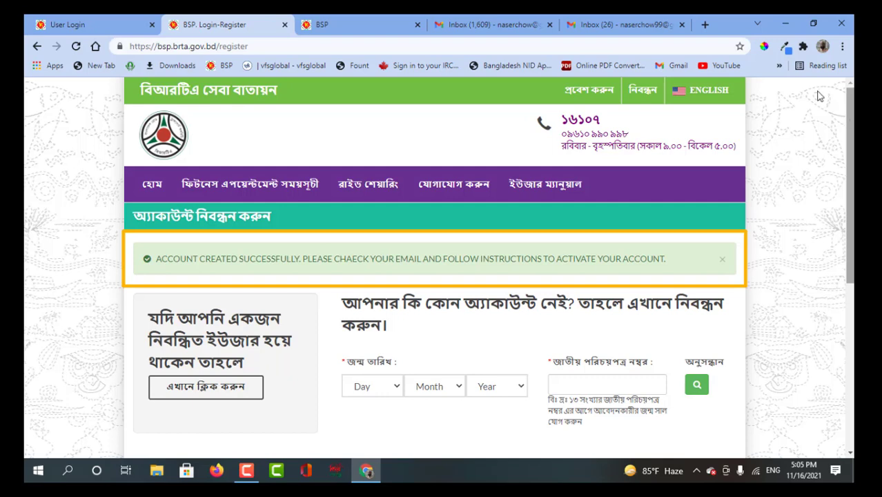
In Gmail, open the BSP User Activation email and follow its validation link.
left_click(594, 26)
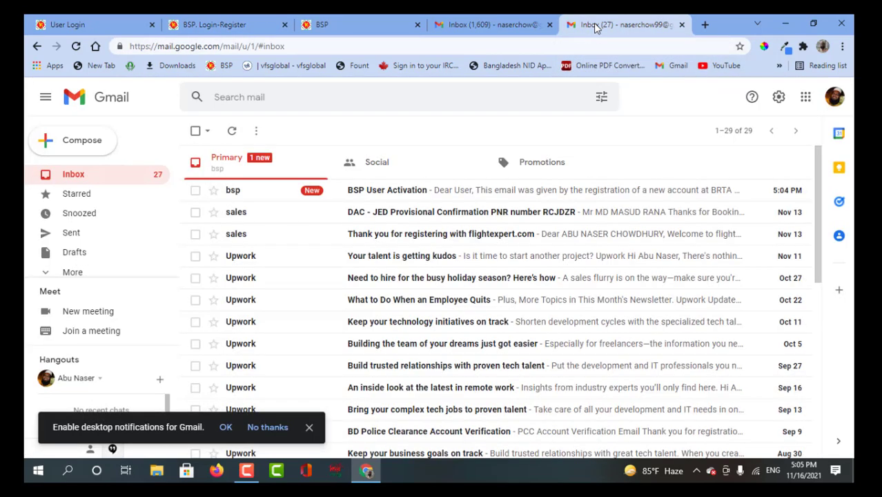
left_click(410, 191)
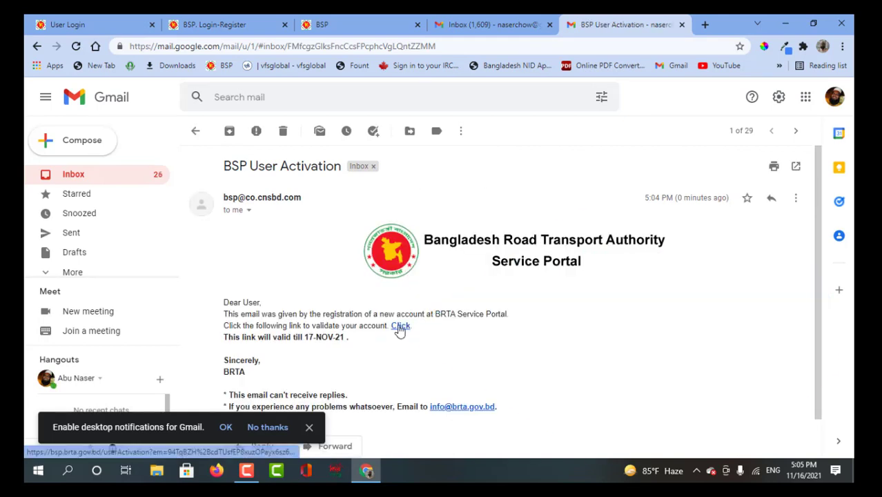
left_click(399, 327)
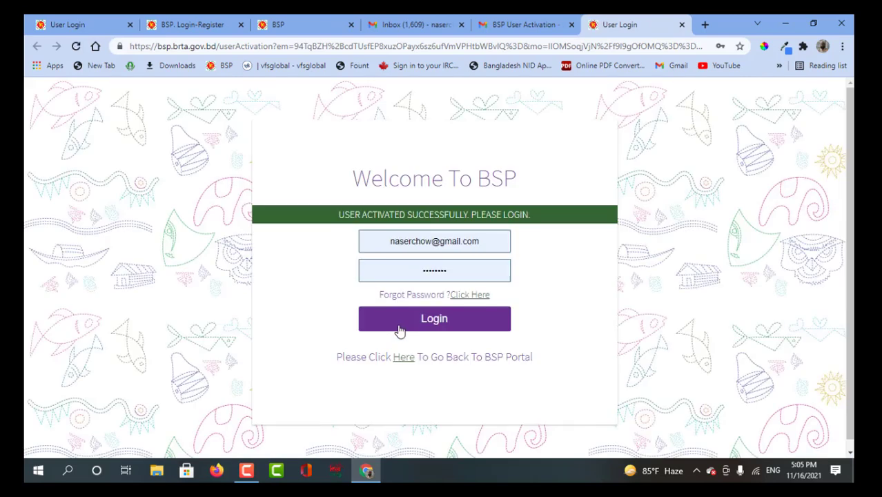
Enter the account password on the Welcome To BSP page and log in.
left_click(457, 272)
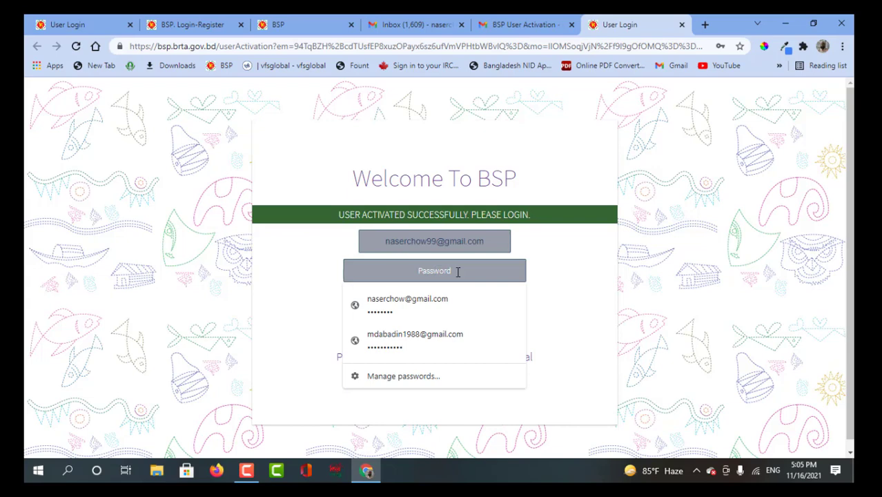
type("••")
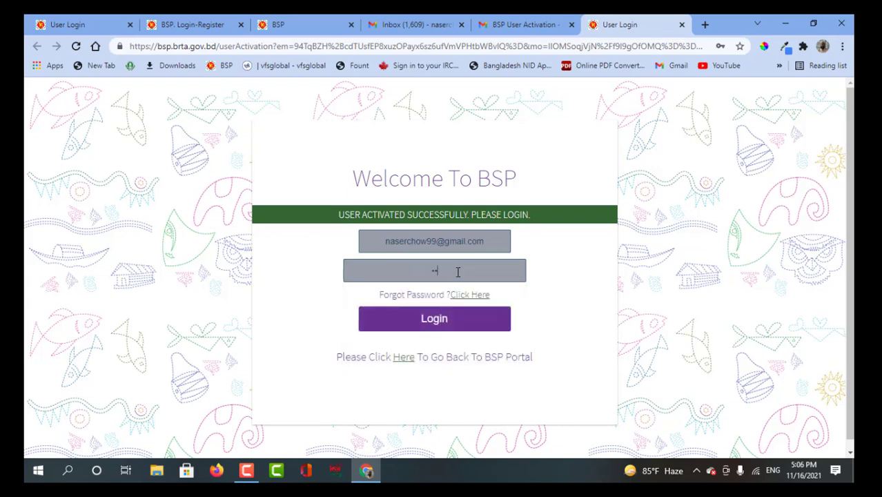
type("•••••••")
left_click(458, 320)
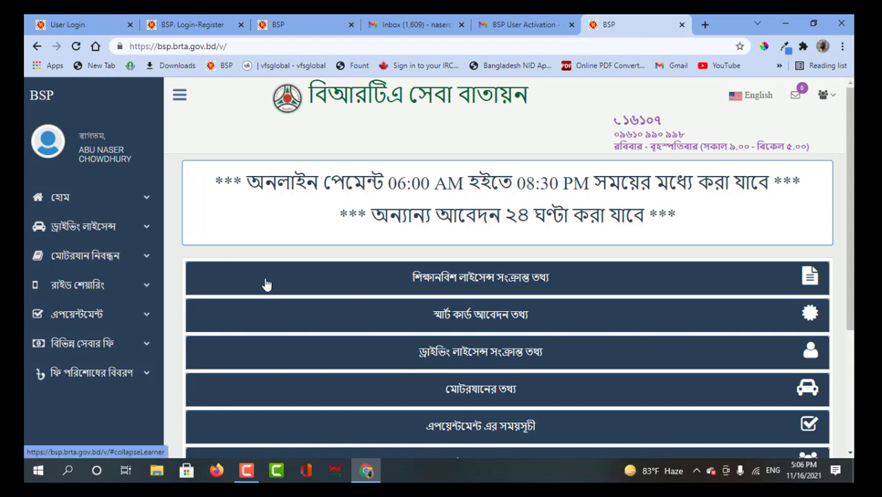
Start a learner licence application from the driving licence menu and accept the prerequisites.
left_click(108, 235)
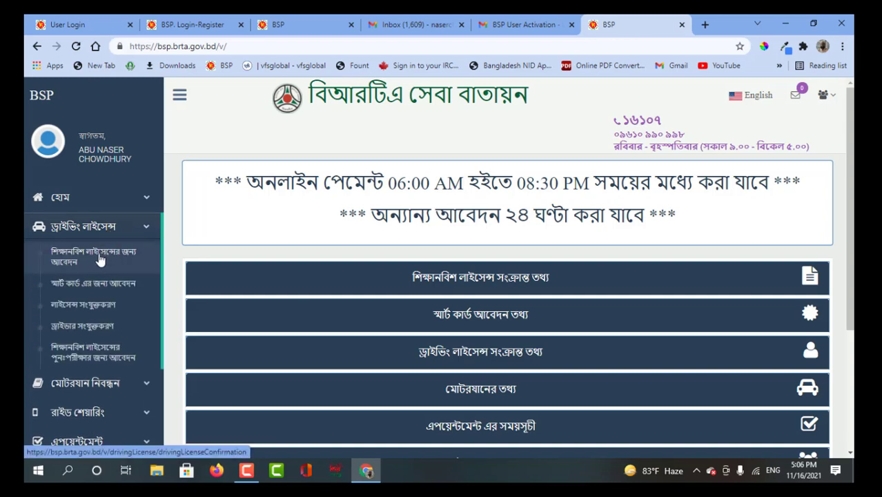
left_click(99, 258)
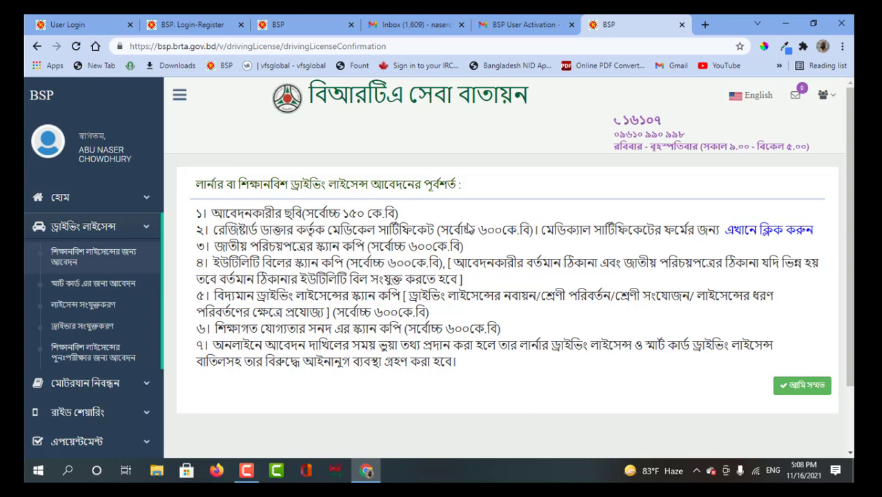
left_click(799, 387)
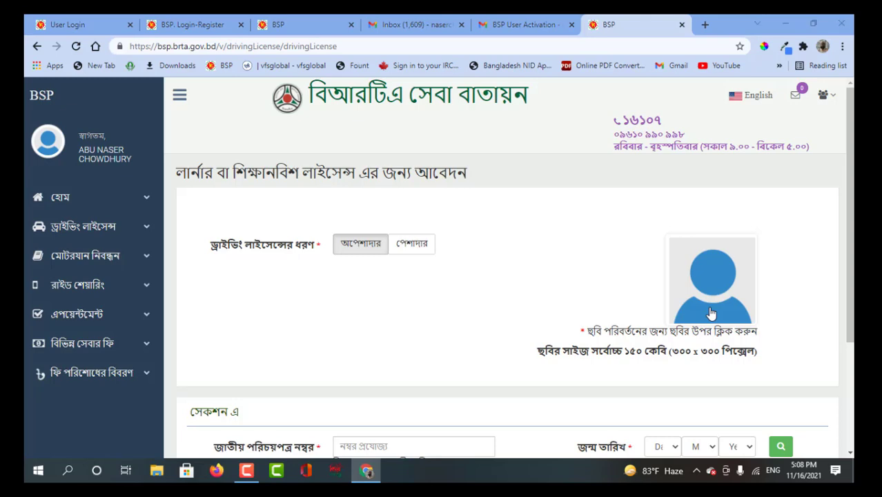
Upload the 300x300 applicant photo to the application form.
left_click(711, 313)
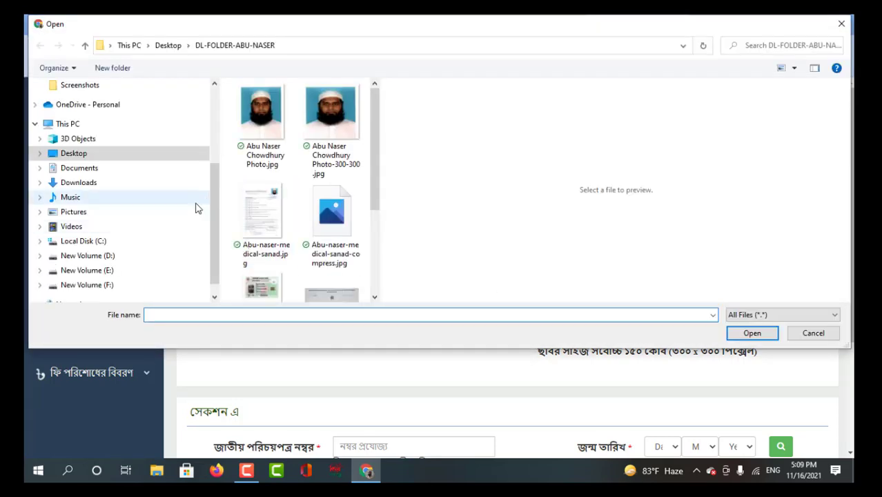
left_click(327, 130)
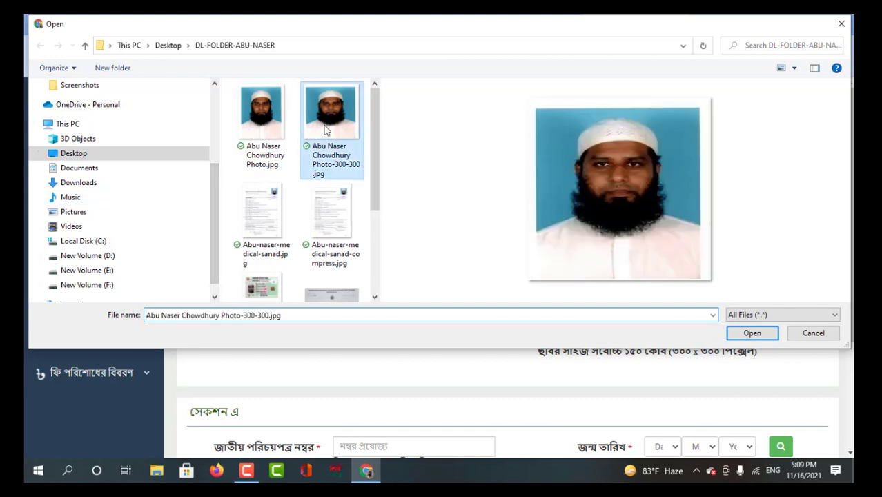
left_click(751, 334)
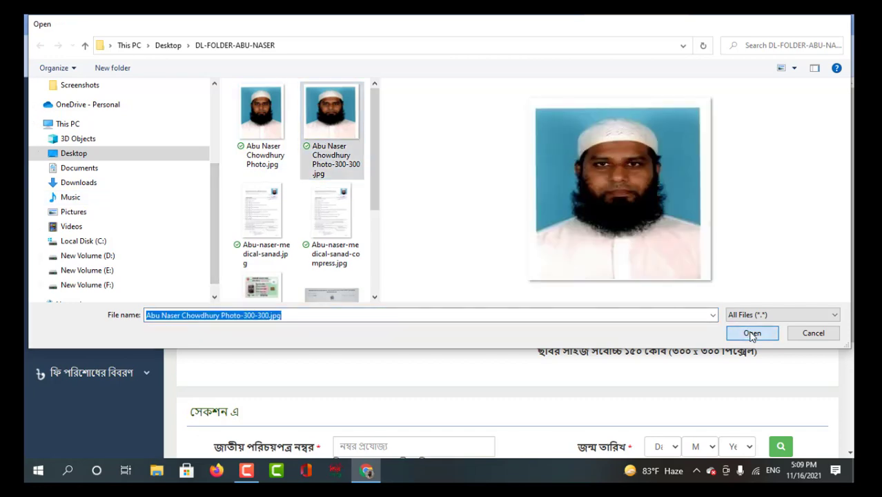
Enter the national ID, set birth date 30 December 1979, and run the lookup.
scroll(392, 319, "down", 2)
left_click(392, 318)
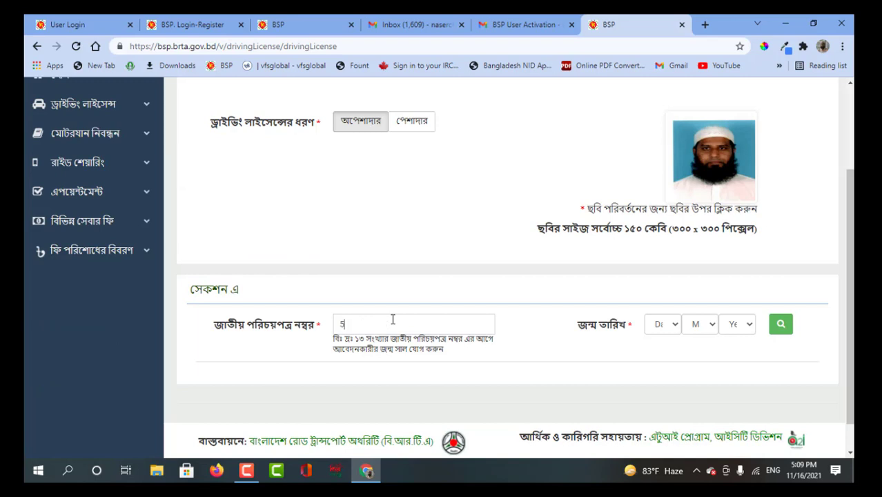
left_click(672, 329)
scroll(661, 293, "down", 4)
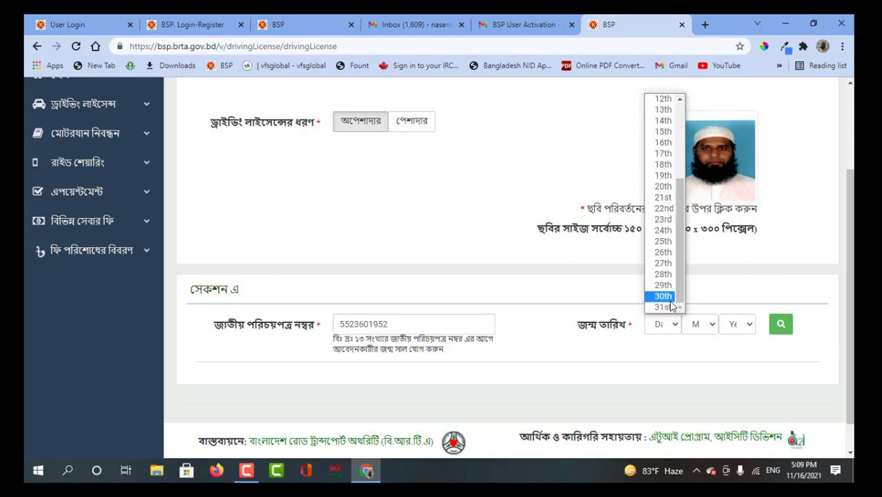
left_click(663, 296)
left_click(706, 326)
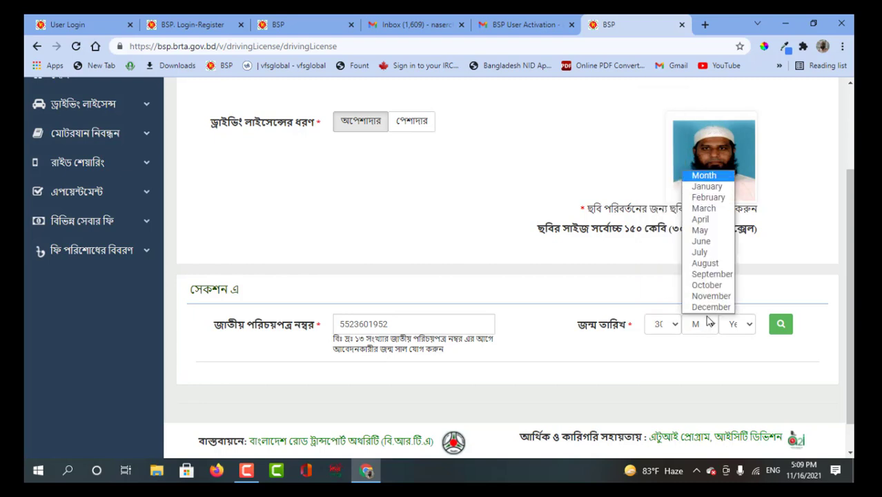
left_click(708, 305)
left_click(743, 327)
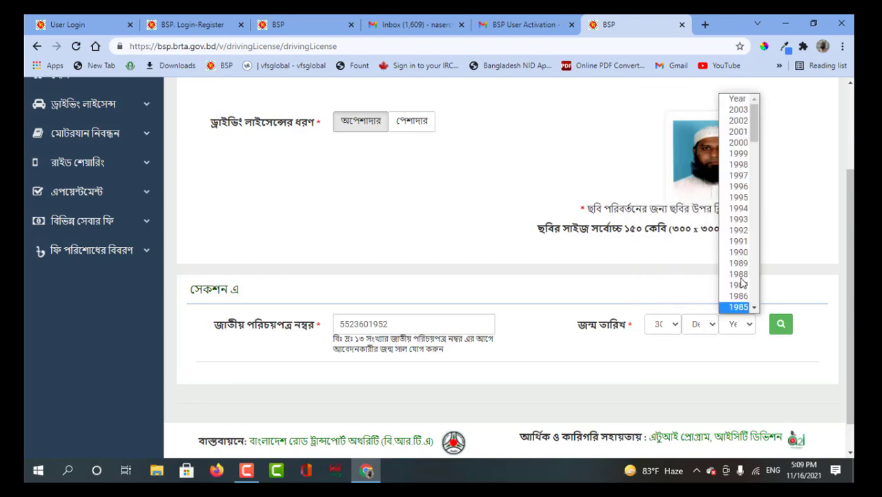
left_click_drag(754, 140, 754, 175)
left_click(739, 144)
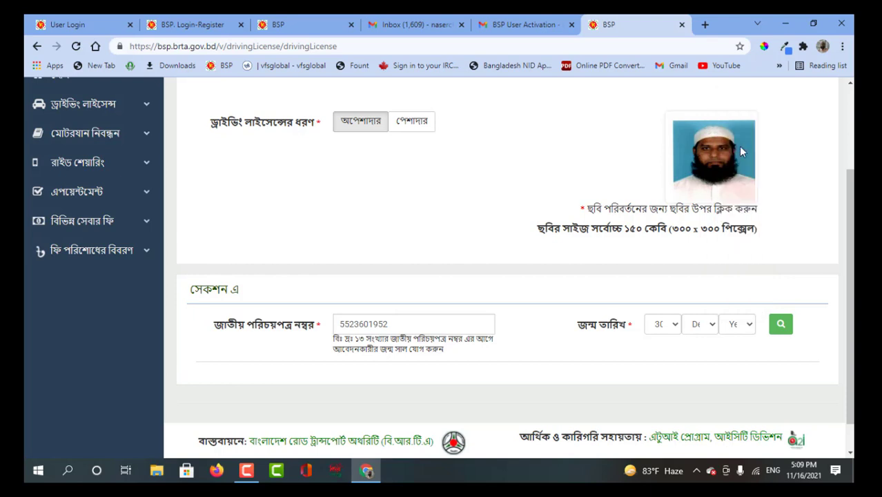
left_click(782, 328)
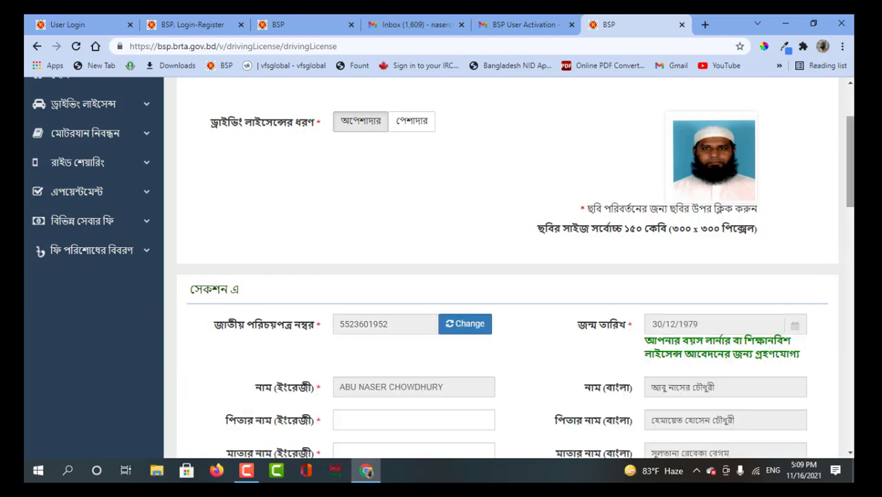
Enter the parents' English names, blood group AB(+)VE, occupation PRIVATE SERVICE and education HSC.
scroll(441, 269, "down", 3)
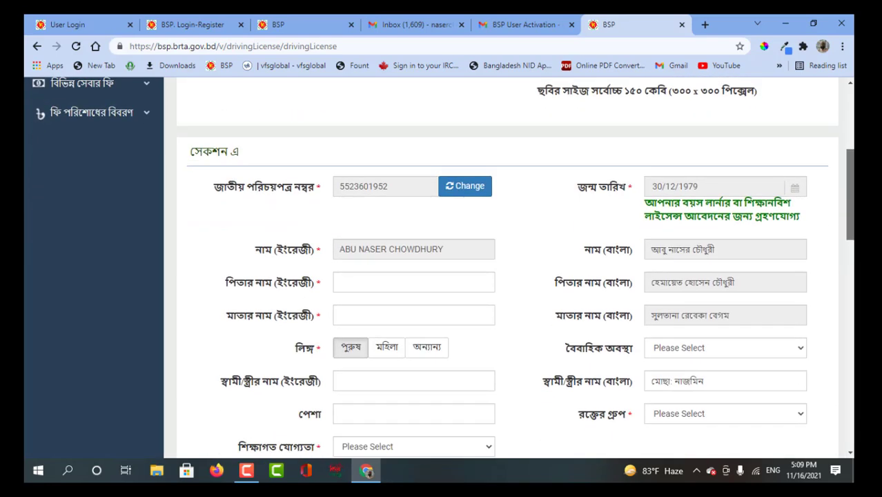
left_click_drag(850, 200, 850, 205)
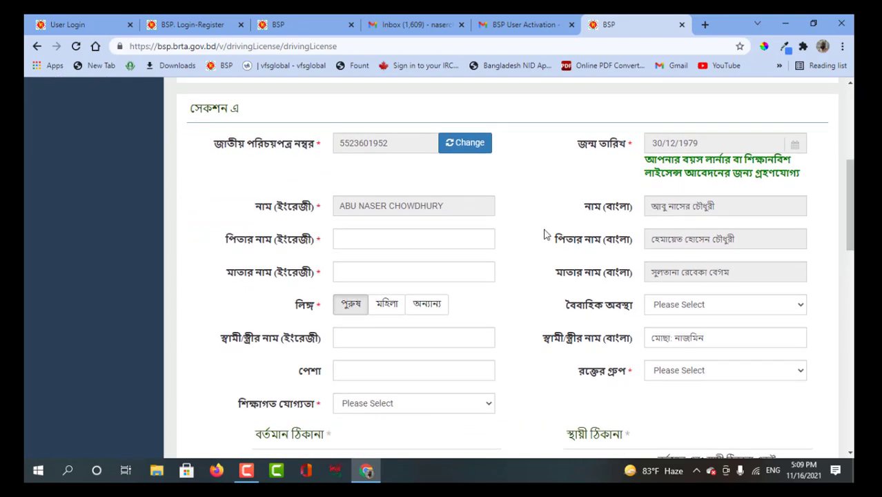
left_click(452, 243)
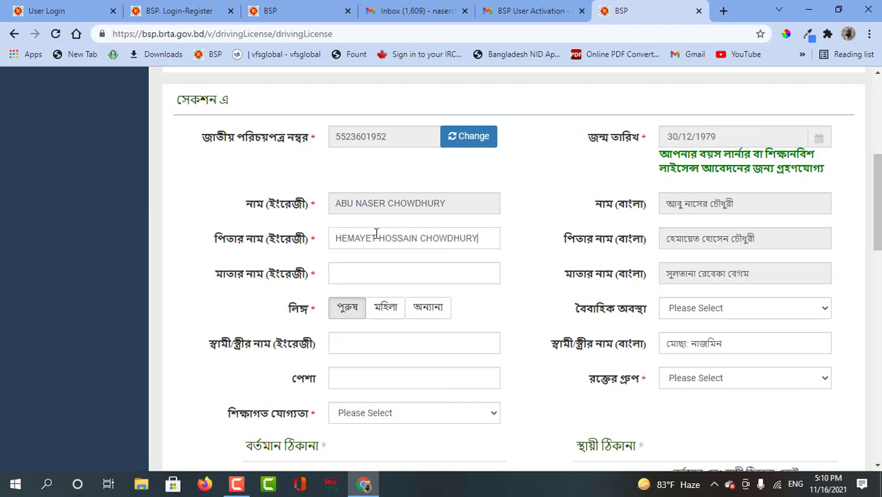
left_click(373, 274)
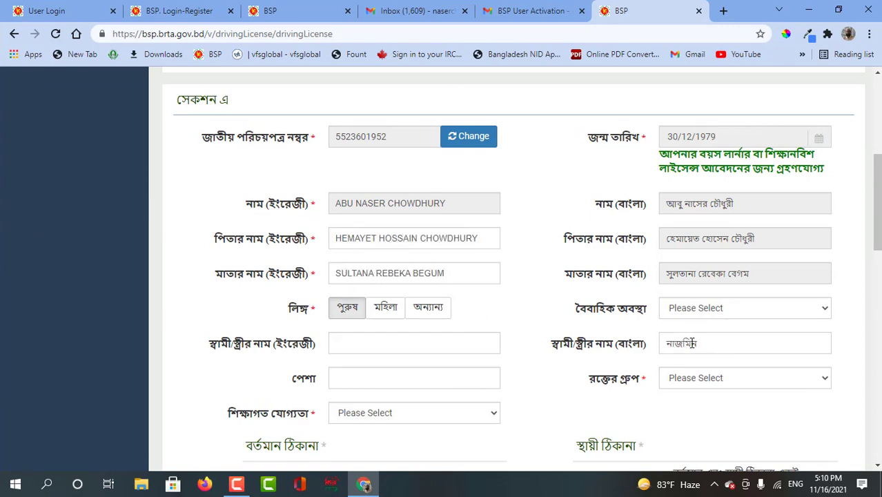
left_click(706, 380)
left_click(685, 289)
left_click(437, 376)
type("PRIVATE SERVICE")
left_click(412, 413)
left_click(386, 360)
Fill in the present address with KHULNA division, KHULNA district and Khulna / Kotwali thana.
scroll(414, 345, "down", 4)
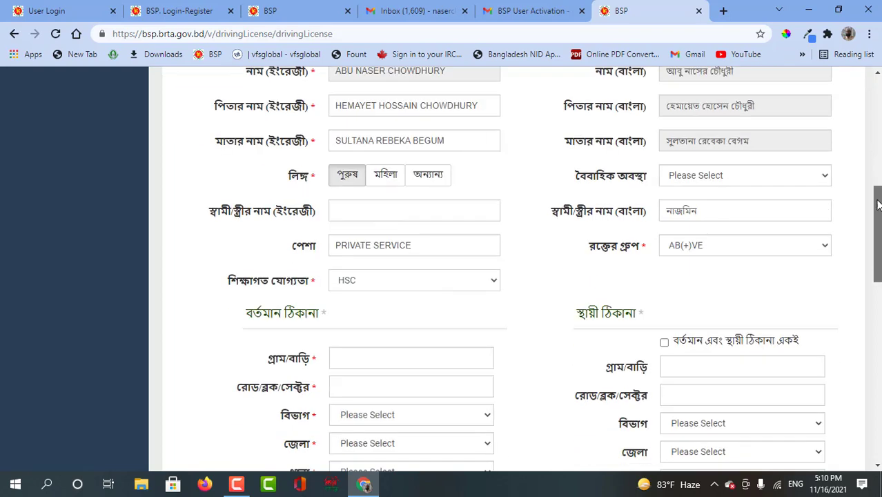
left_click(399, 235)
left_click(374, 264)
left_click(411, 292)
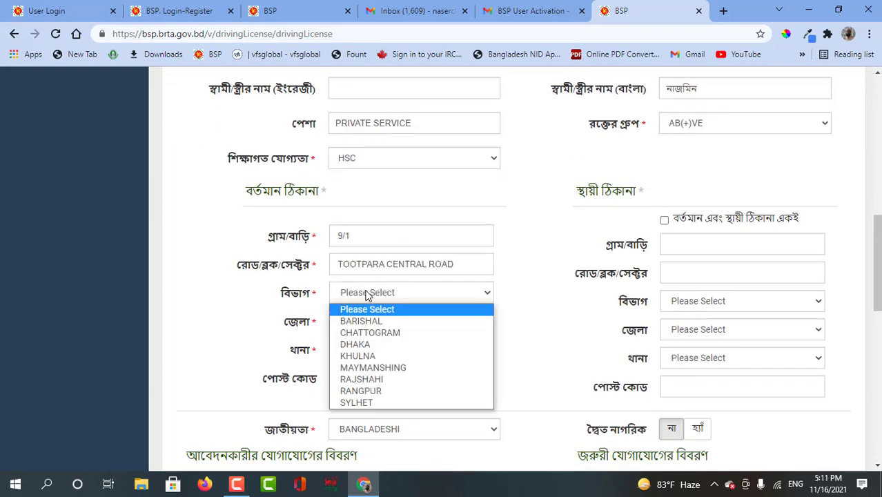
left_click(375, 356)
left_click(411, 321)
left_click(375, 391)
left_click(411, 349)
left_click(378, 337)
left_click(378, 378)
type("9100")
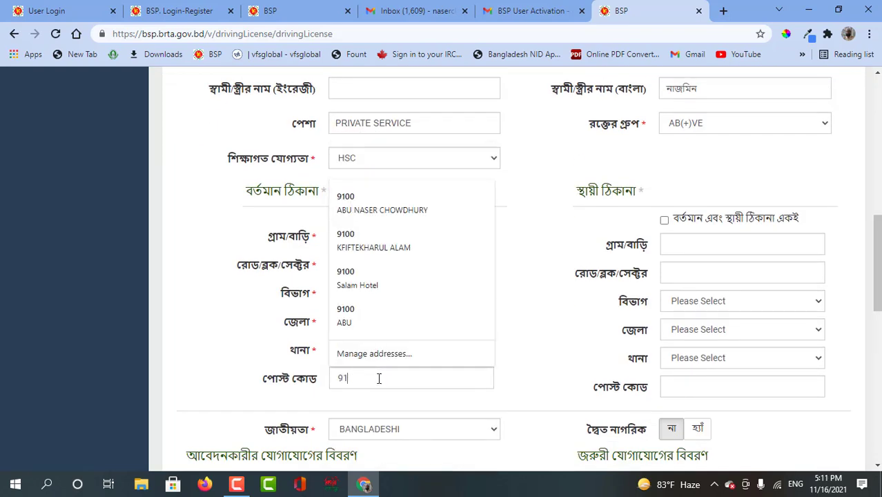
Fill in the permanent address, moving the street into the road field, with KHULNA division, district and thana.
left_click(669, 244)
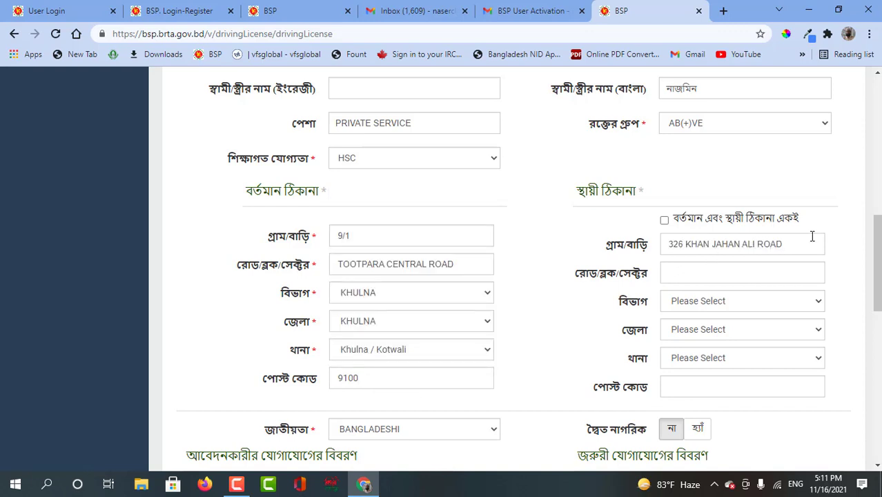
key("ctrl+a")
right_click(659, 245)
left_click(690, 290)
right_click(687, 273)
left_click(717, 169)
left_click(759, 301)
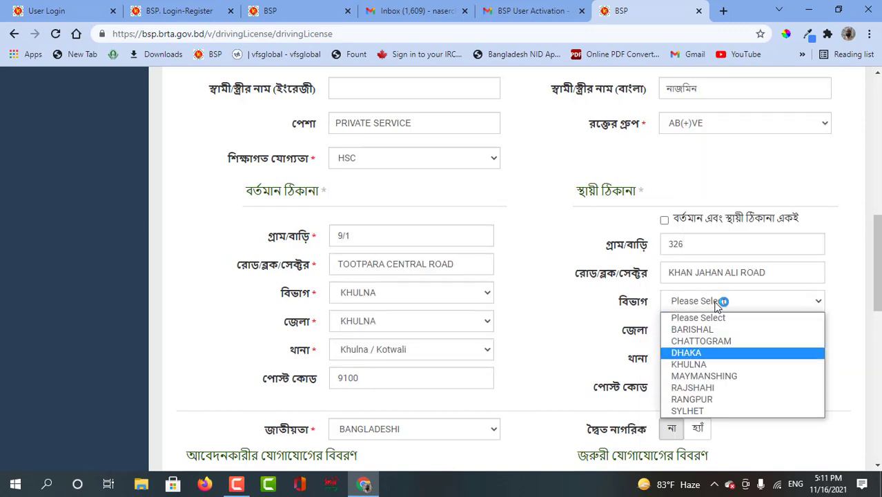
left_click(698, 363)
left_click(742, 329)
left_click(697, 400)
left_click(741, 357)
left_click(716, 387)
type("9100")
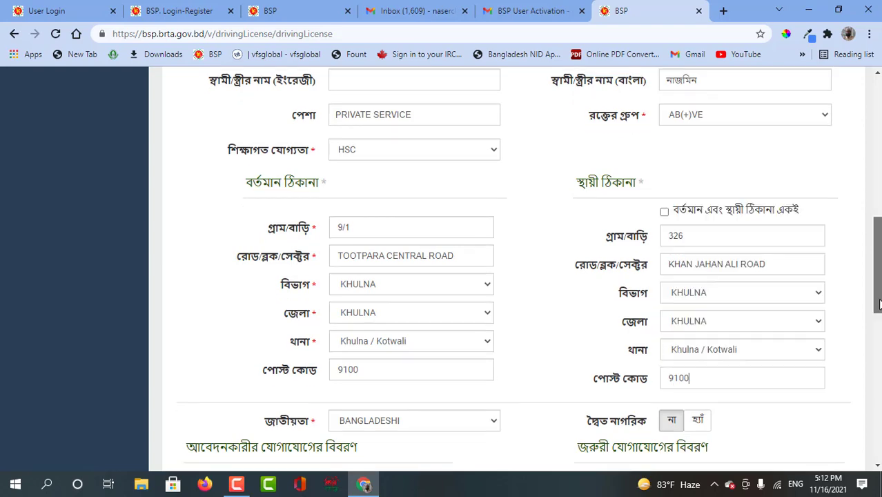
Enter the residential phone number, re-entering it in the correct field.
scroll(716, 386, "down", 4)
left_click(430, 238)
double_click(392, 236)
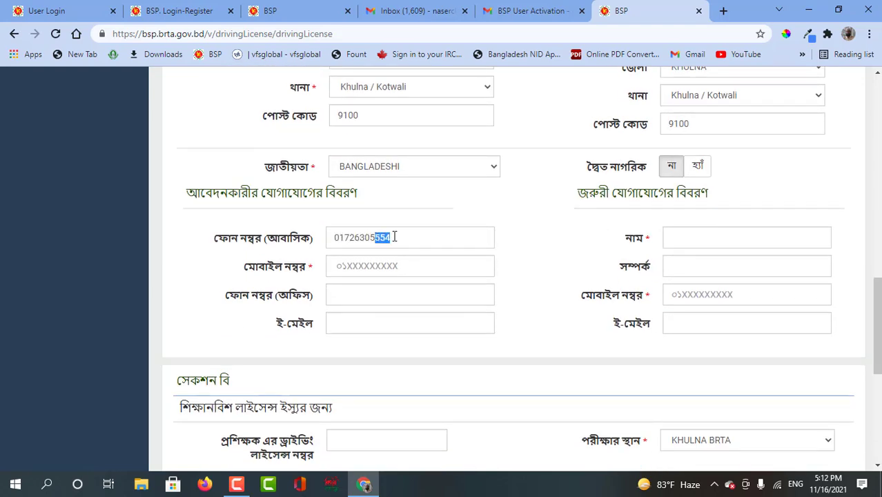
key("BackSpace")
left_click(385, 268)
Enter the emergency contact's name, relationship BROTHER and mobile number.
left_click(699, 238)
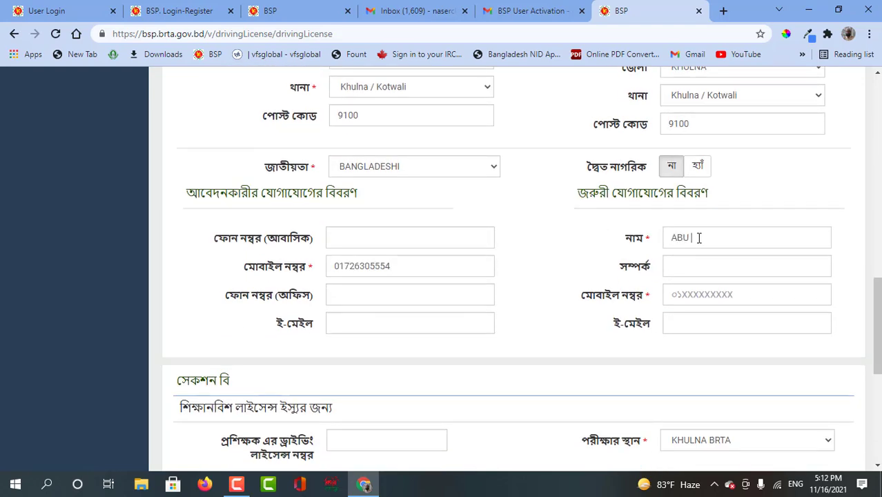
left_click(707, 266)
type("BROTHER")
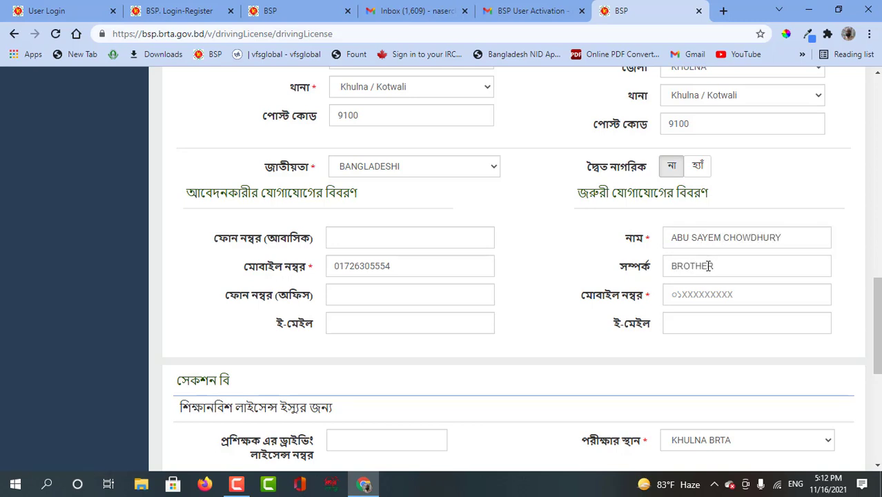
left_click(714, 297)
Tick MOTORCYCLE as a vehicle class.
left_click_drag(870, 286, 875, 121)
left_click(346, 254)
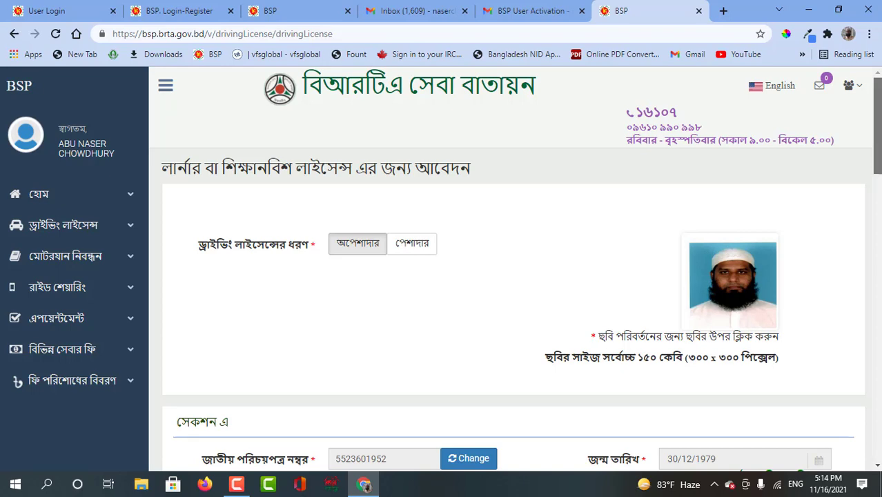
left_click_drag(877, 124, 876, 392)
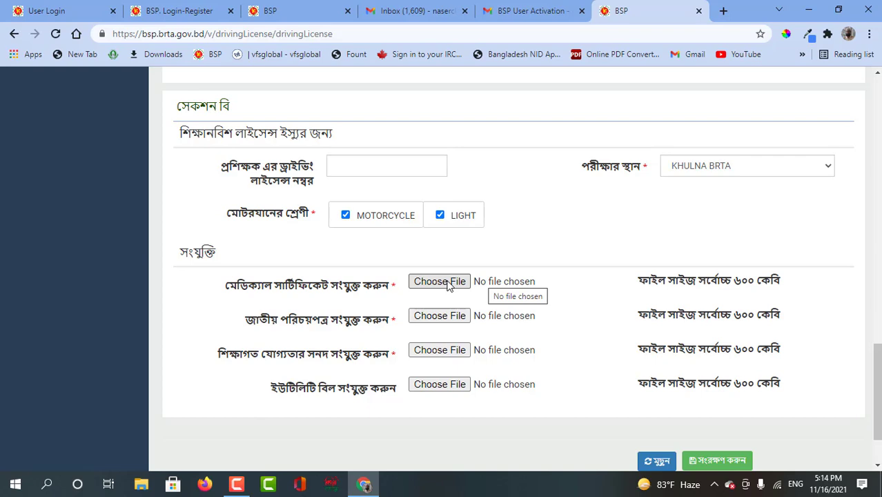
Attach the compressed medical certificate and national ID card scans.
left_click(447, 285)
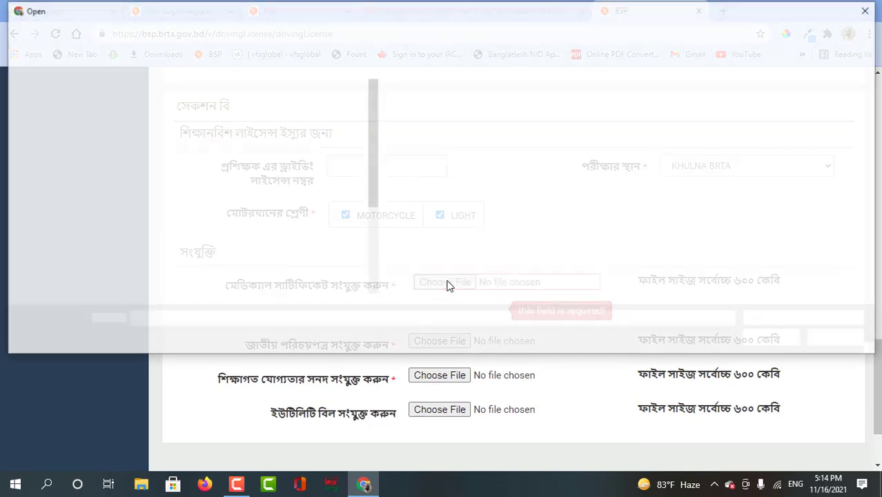
left_click_drag(376, 193, 372, 205)
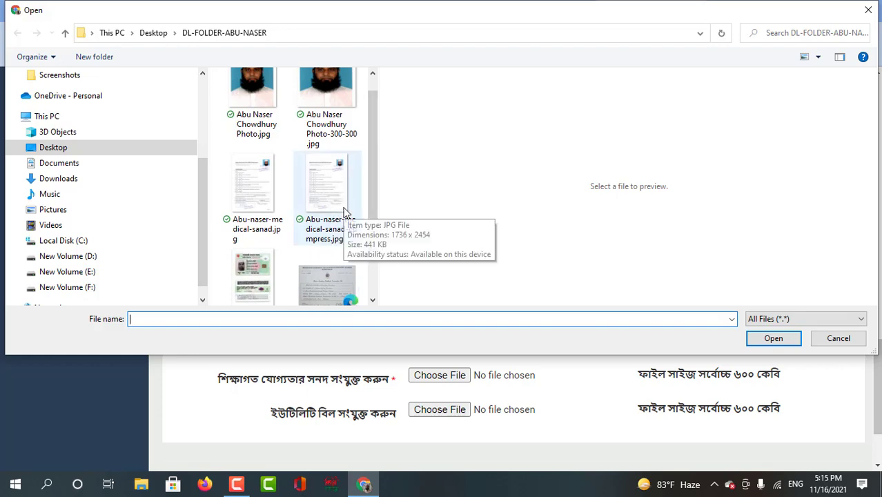
left_click(339, 204)
left_click(772, 338)
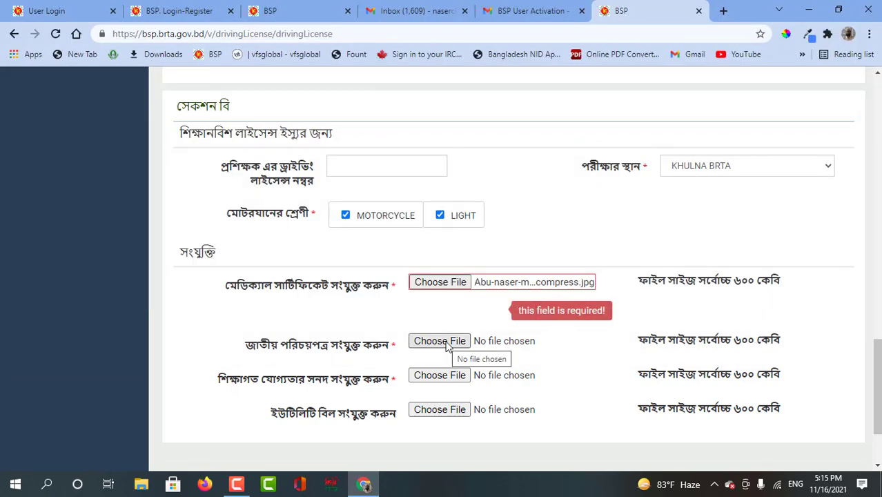
left_click(447, 341)
scroll(368, 219, "down", 2)
left_click(264, 199)
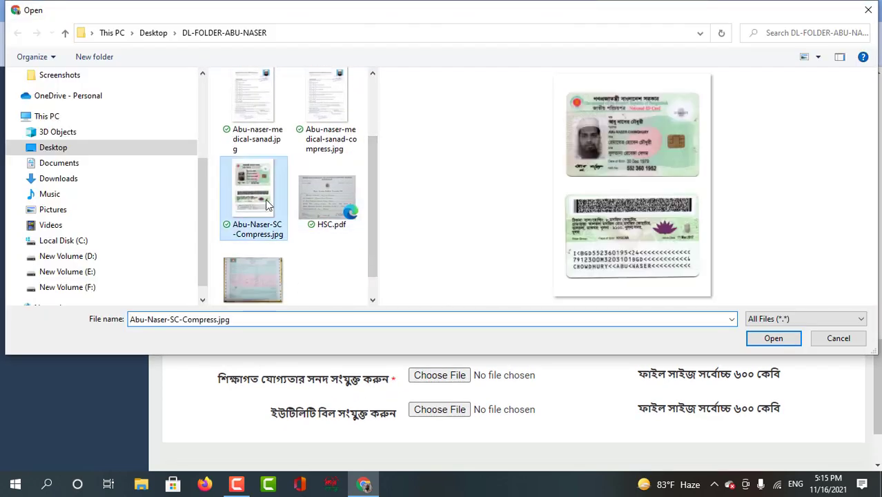
left_click(773, 338)
Attach HSC.pdf as the education certificate and the WASA bill as utility bill.
left_click(440, 349)
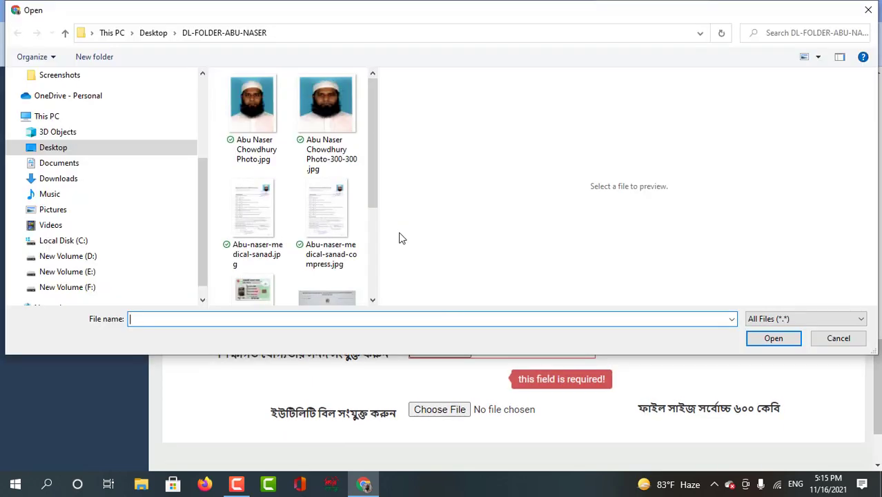
scroll(386, 249, "down", 3)
left_click(325, 159)
left_click(773, 338)
scroll(442, 414, "down", 1)
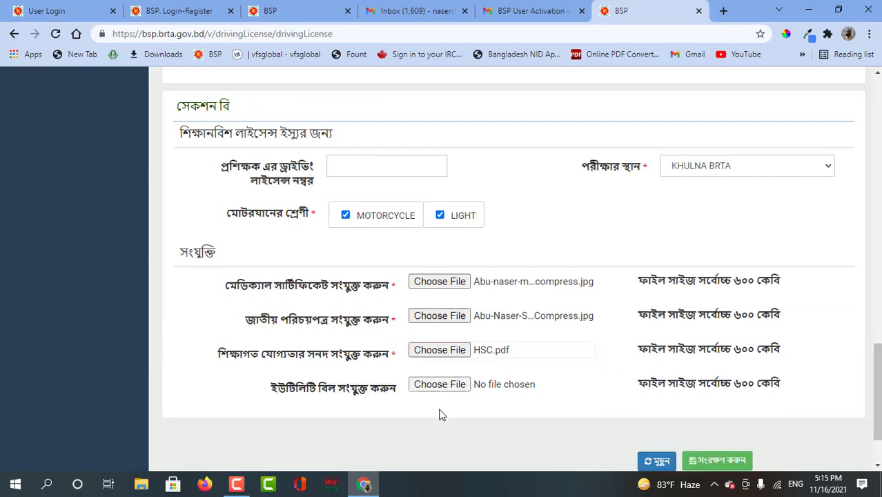
left_click(440, 384)
scroll(369, 175, "down", 2)
left_click(261, 249)
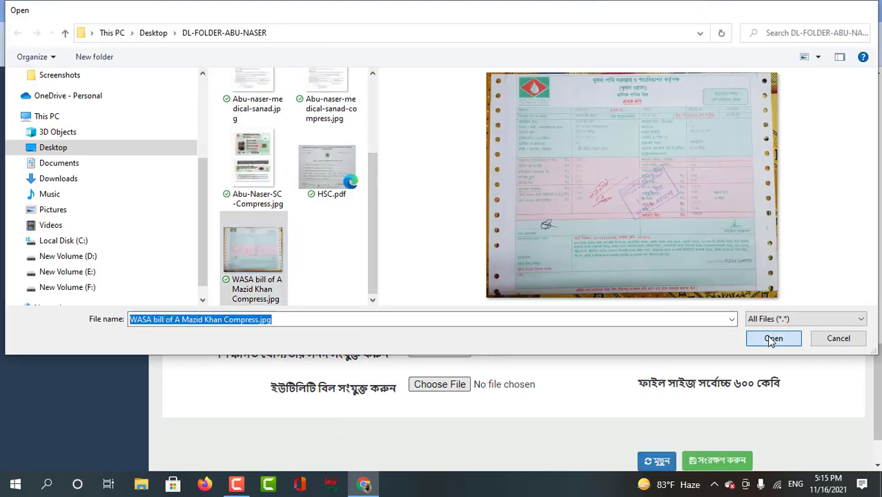
left_click(772, 338)
scroll(514, 268, "down", 1)
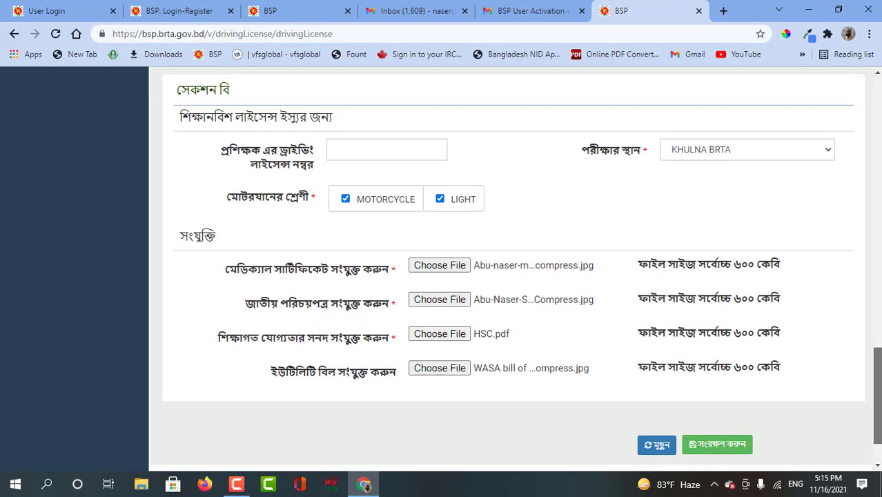
scroll(514, 269, "up", 1)
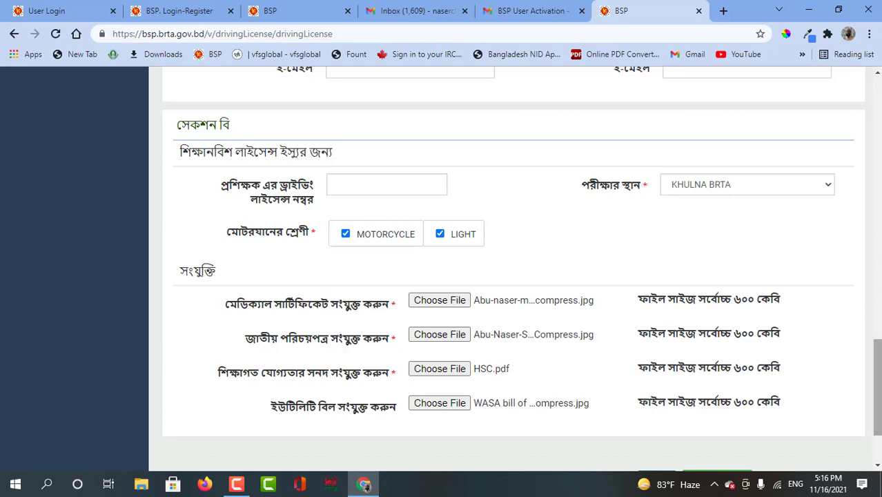
Save the learner licence application and scroll through the saved form.
scroll(732, 445, "down", 1)
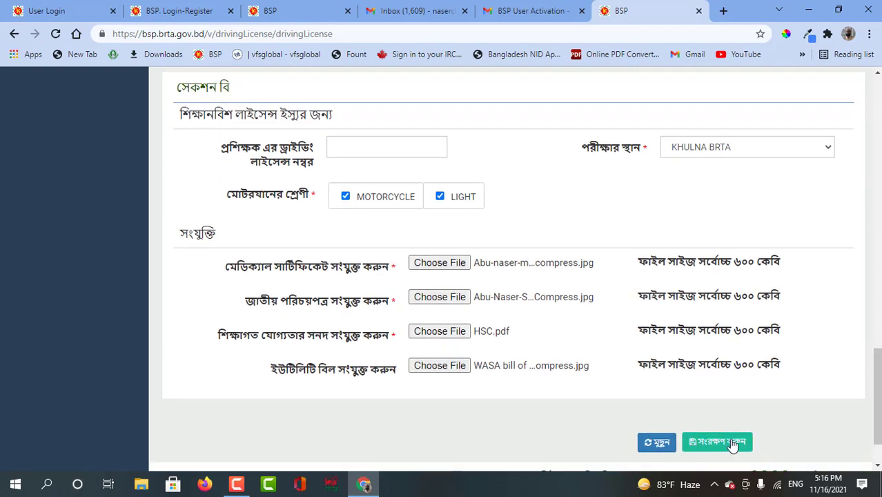
left_click(733, 445)
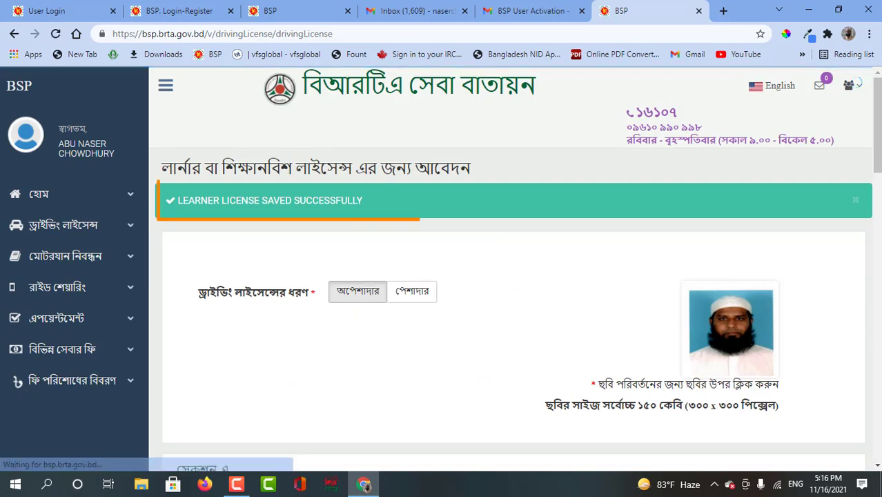
scroll(514, 269, "down", 15)
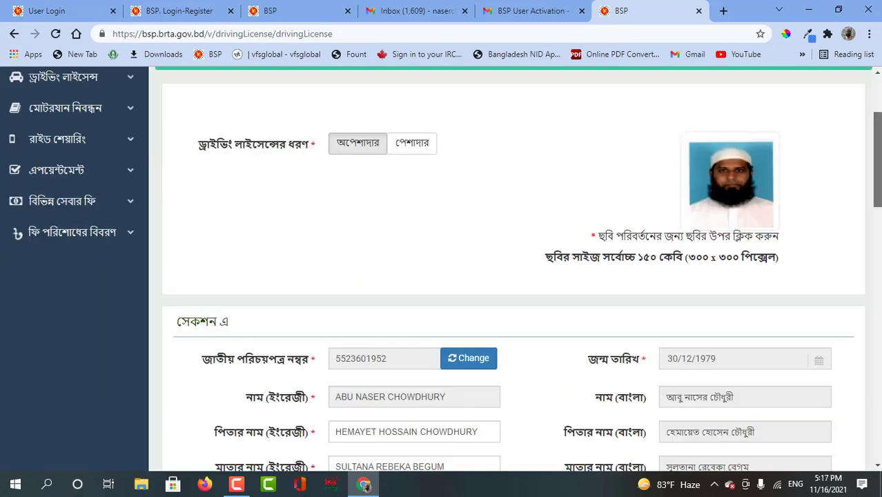
scroll(514, 269, "down", 4)
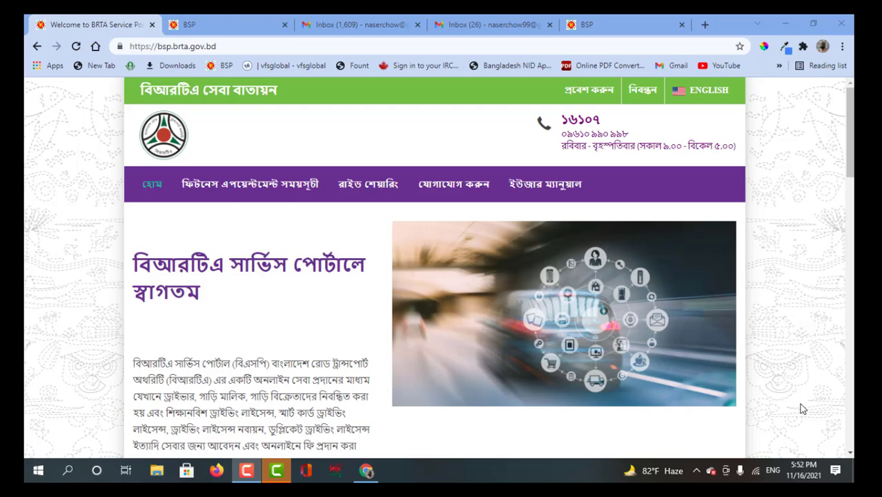
Log in, go to the dashboard, and reopen the 16-11-2021 learner licence application.
left_click(605, 95)
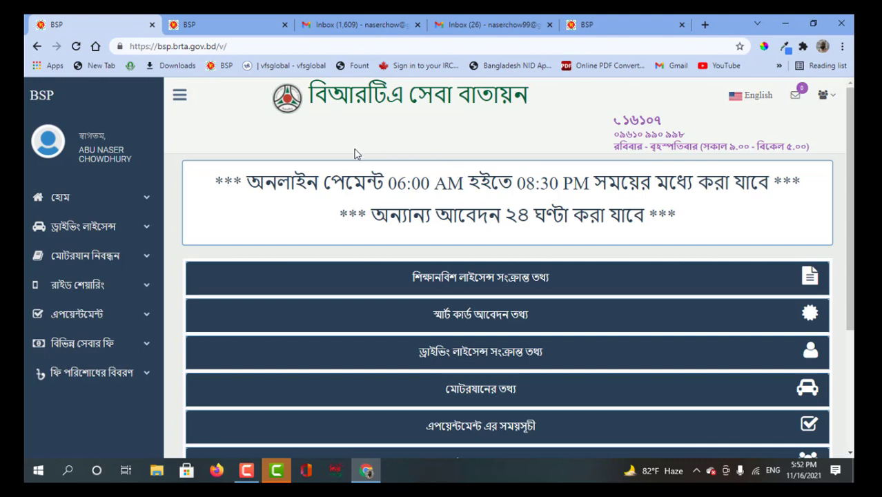
left_click(74, 198)
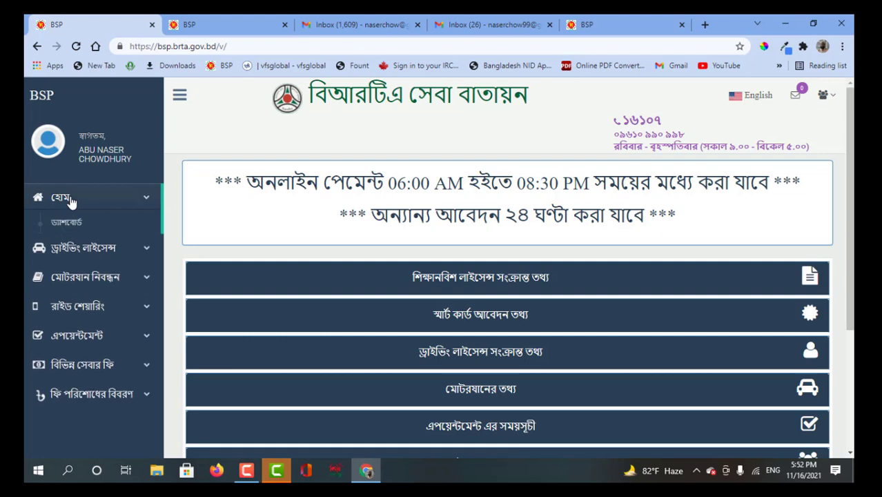
left_click(68, 222)
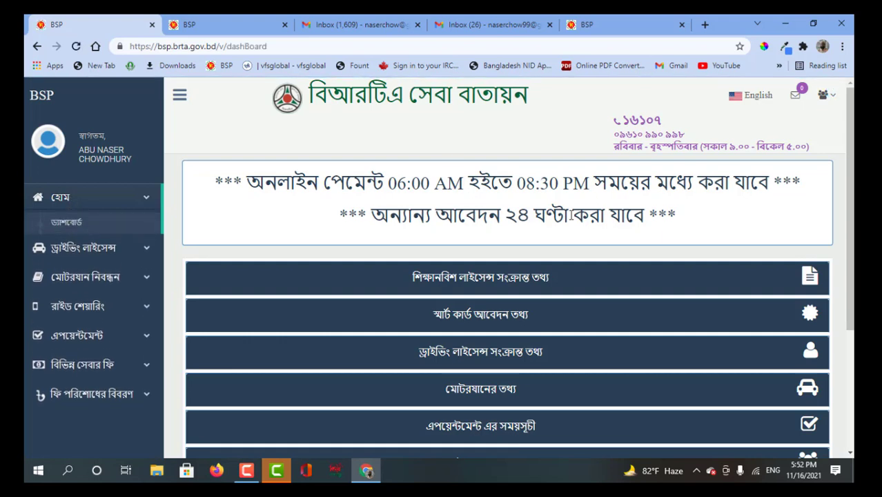
left_click(493, 281)
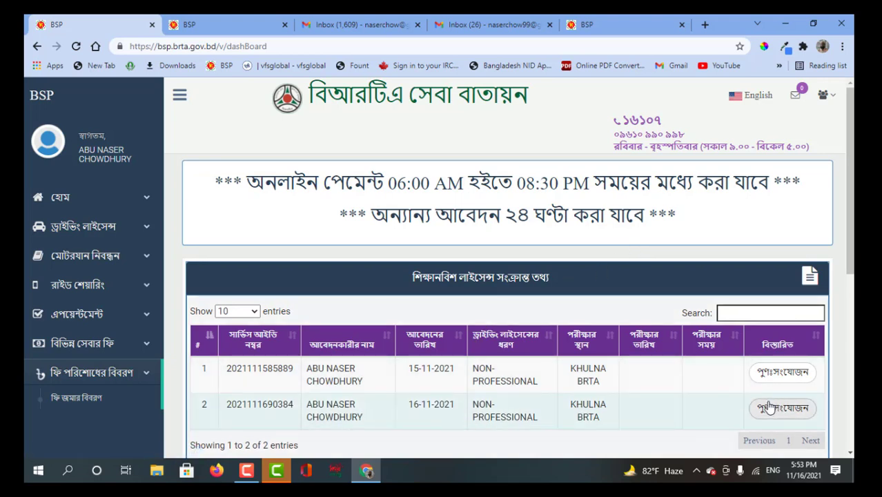
left_click(770, 408)
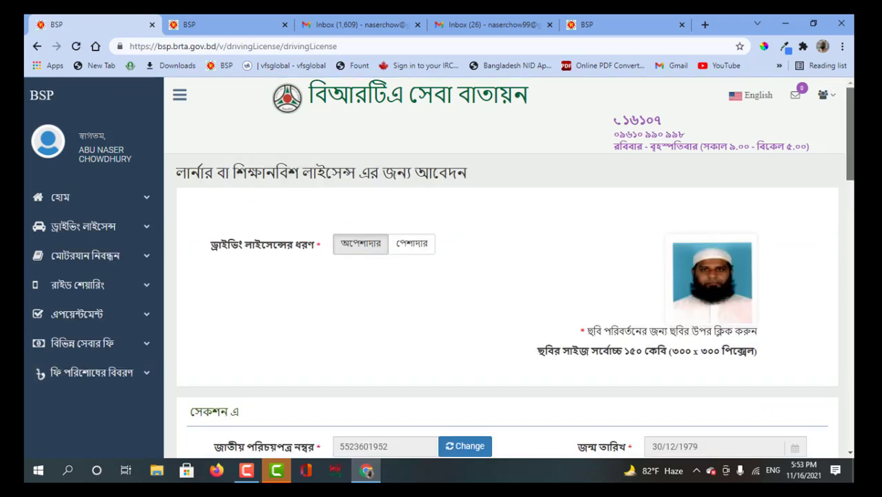
Submit the learner licence application online and proceed to pay the 518 taka fee.
left_click_drag(848, 132, 847, 405)
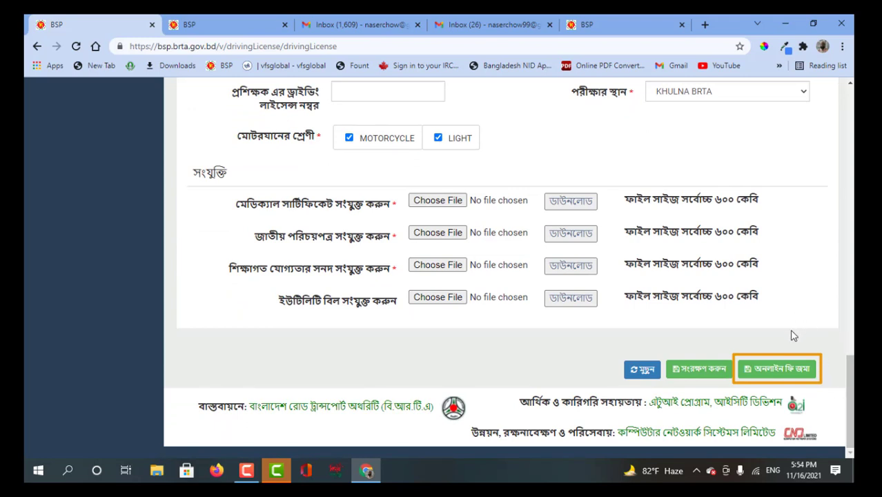
left_click(781, 371)
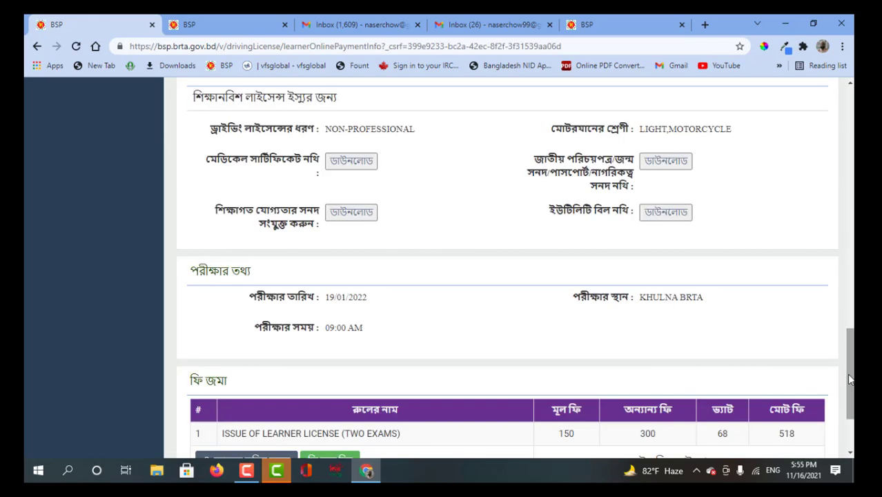
left_click_drag(849, 374, 834, 98)
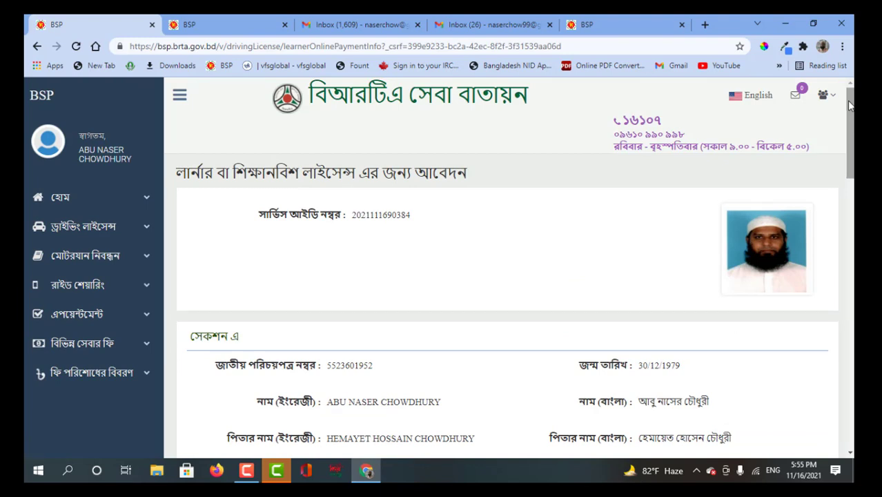
left_click_drag(850, 105, 852, 365)
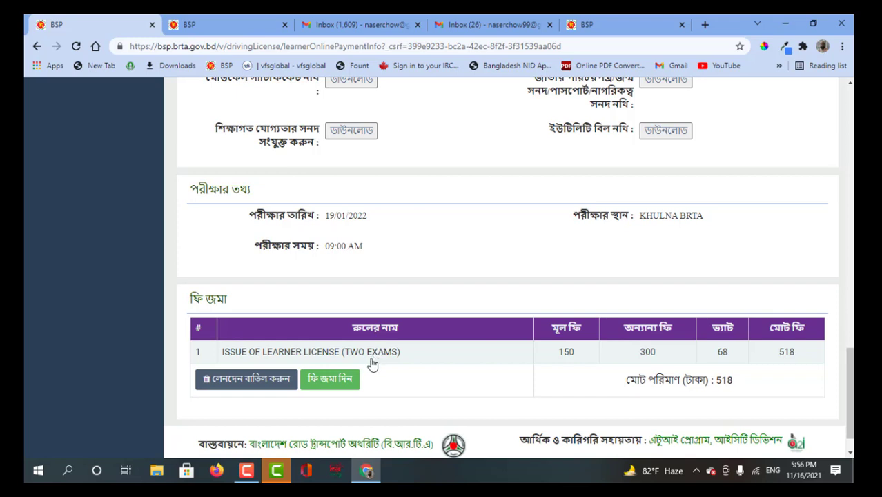
left_click(330, 384)
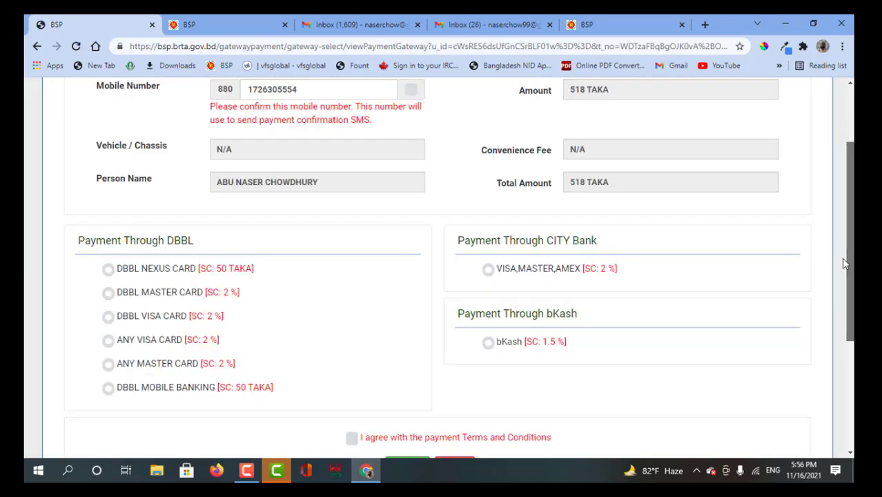
Pay with bKash (525.77 taka total), confirming the SMS mobile number and accepting the terms.
mouse_move(844, 262)
left_mouse_down()
mouse_move(838, 193)
mouse_move(852, 202)
mouse_move(851, 247)
left_mouse_up()
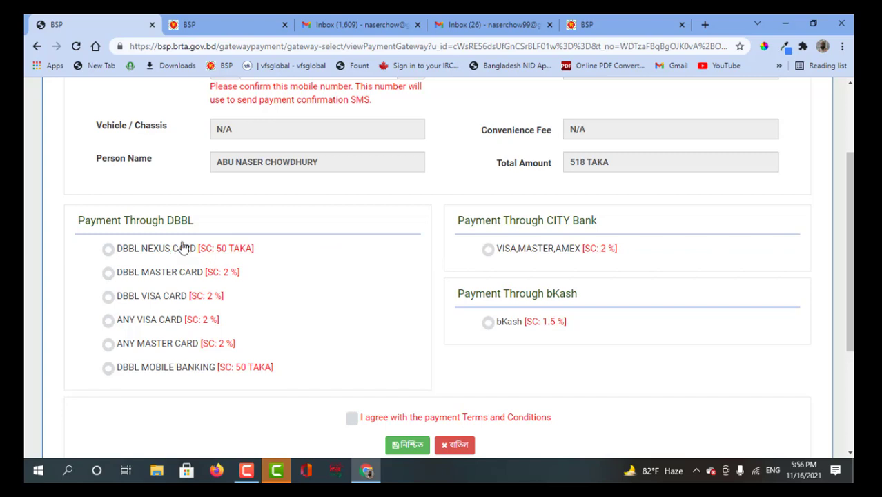
left_click(487, 324)
scroll(408, 200, "up", 2)
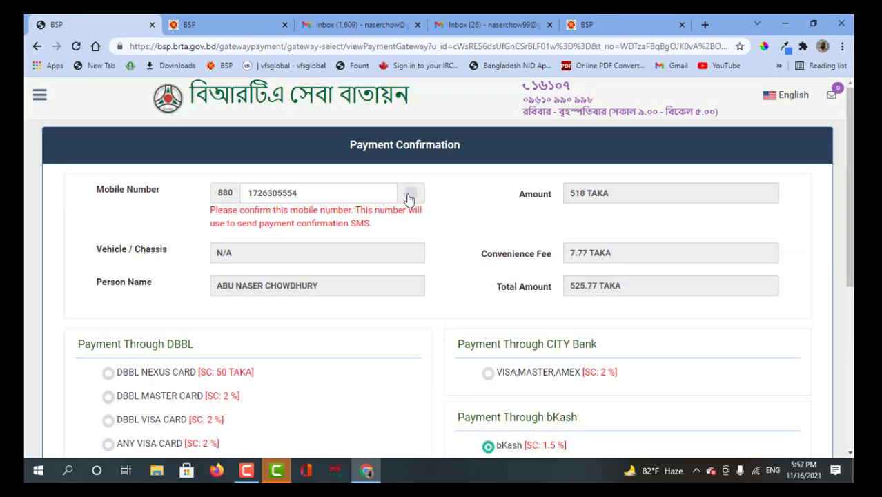
left_click(410, 195)
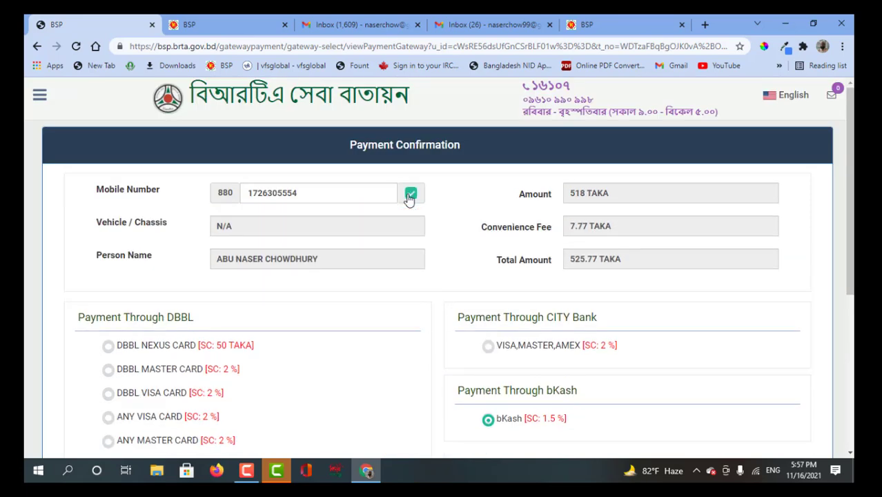
left_click(409, 196)
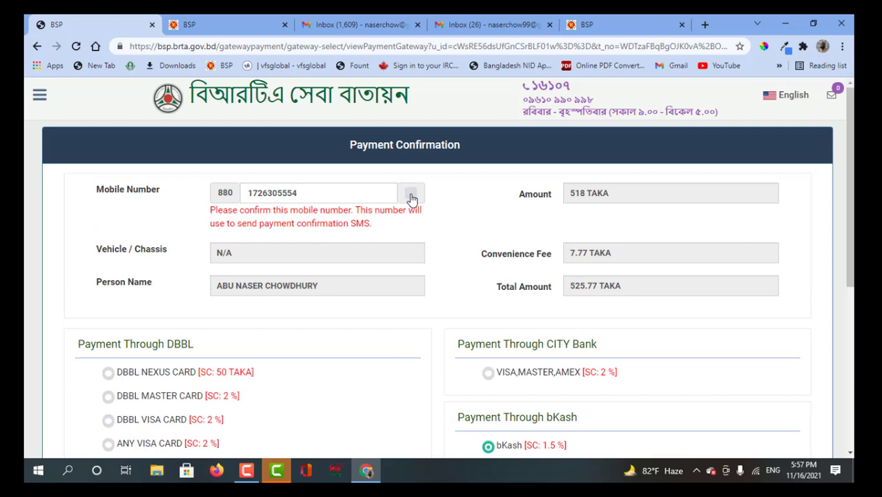
left_click(410, 196)
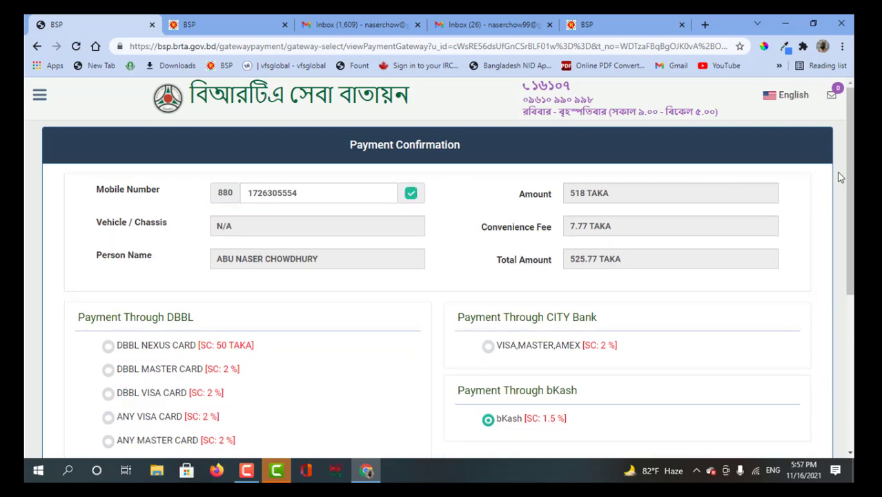
scroll(850, 276, "down", 3)
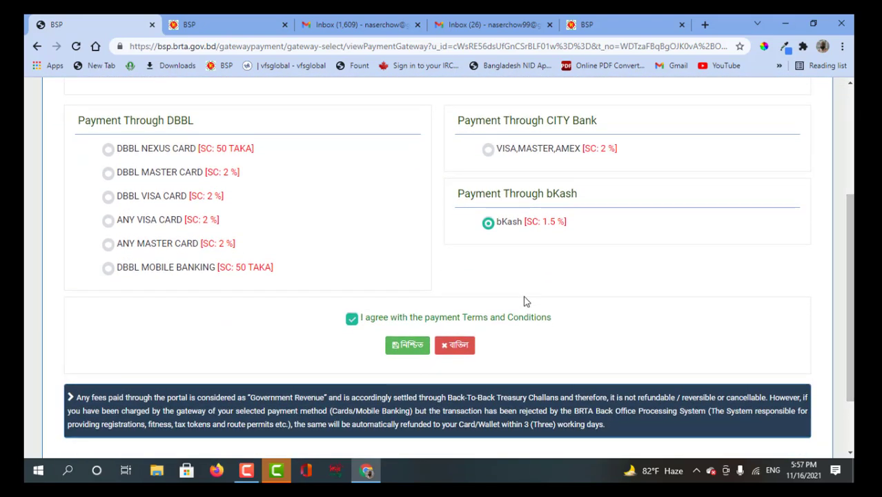
left_click(410, 347)
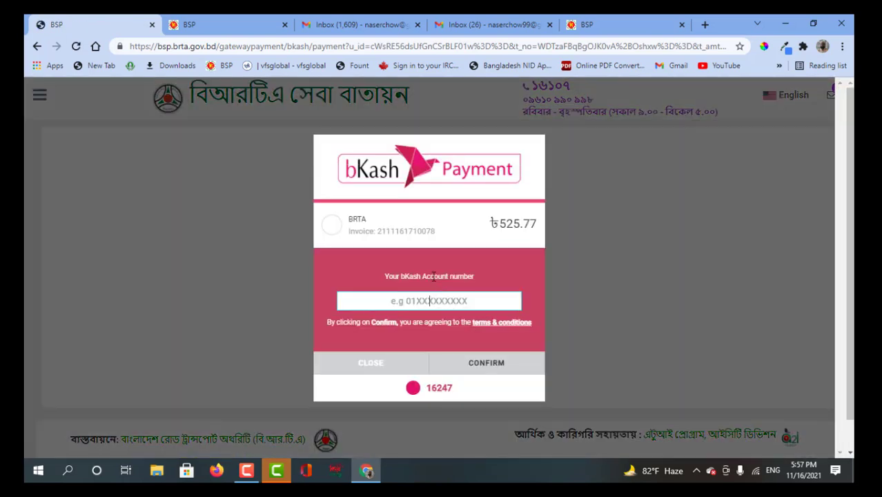
Pay the 525.77 taka in bKash using the account number, SMS verification code and PIN.
left_click(427, 299)
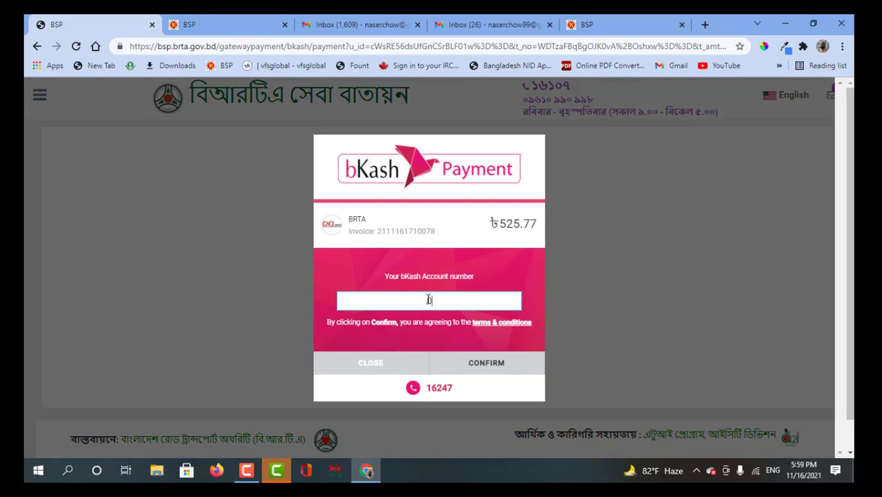
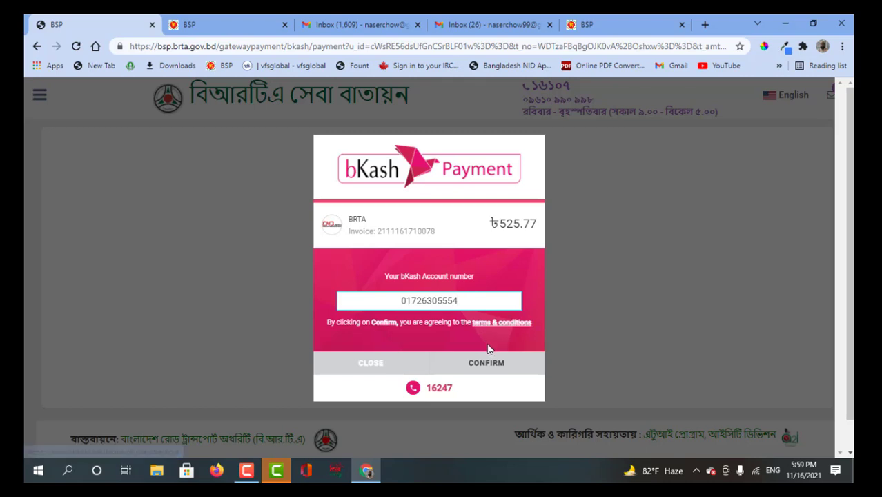
left_click(489, 364)
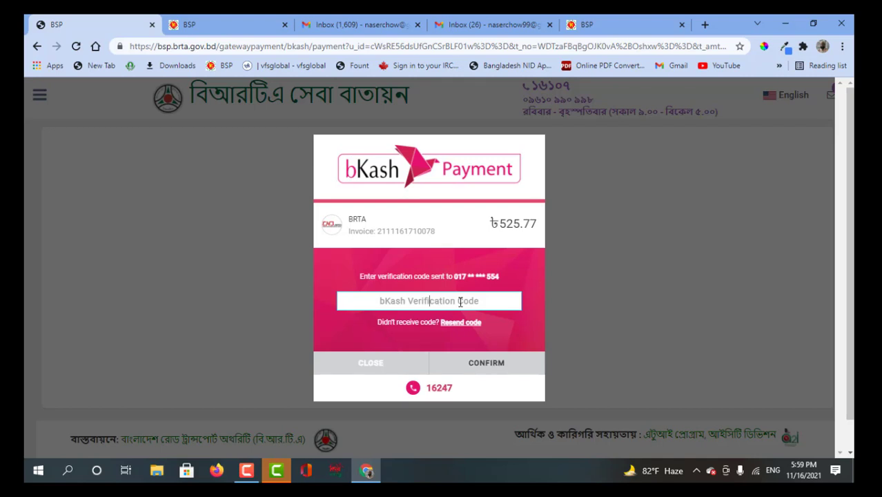
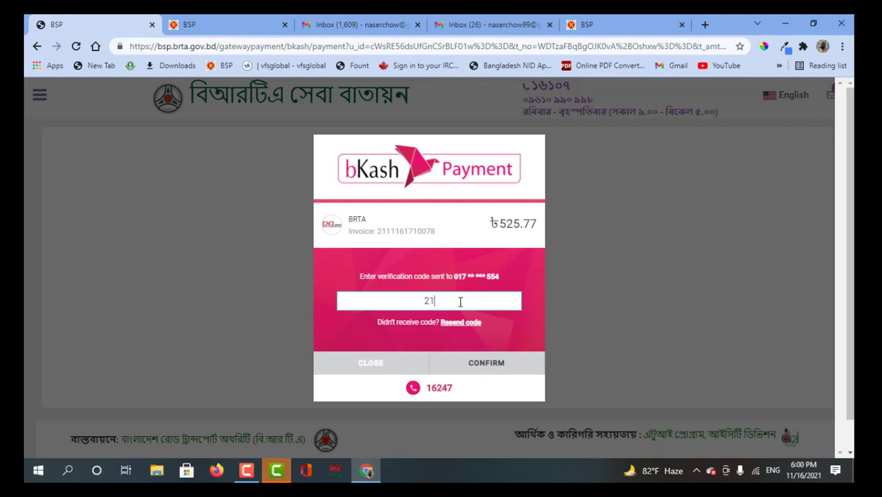
left_click(486, 365)
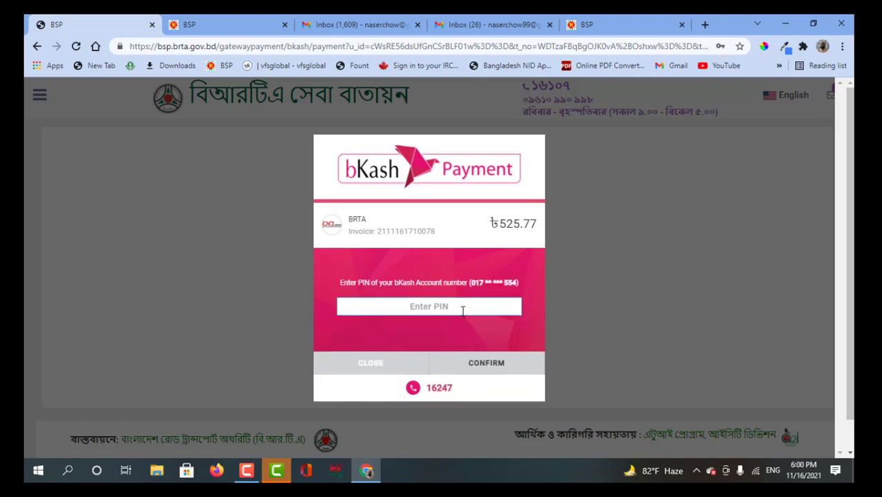
left_click(463, 309)
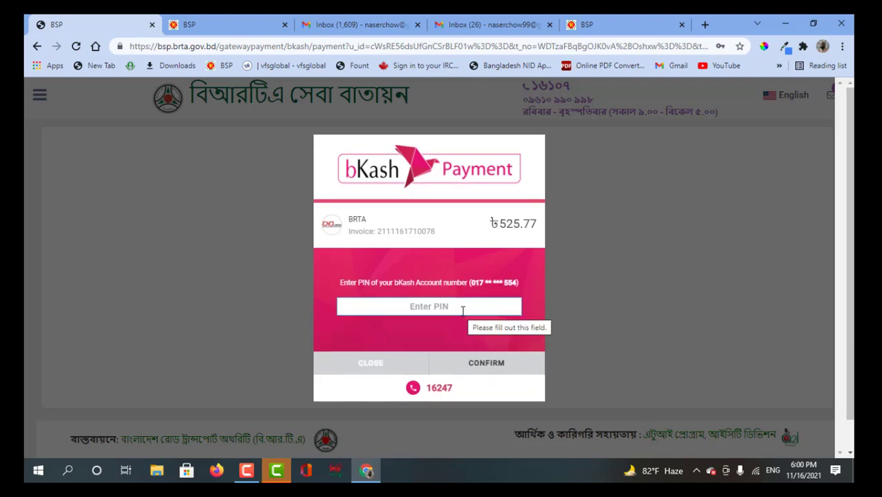
type("****")
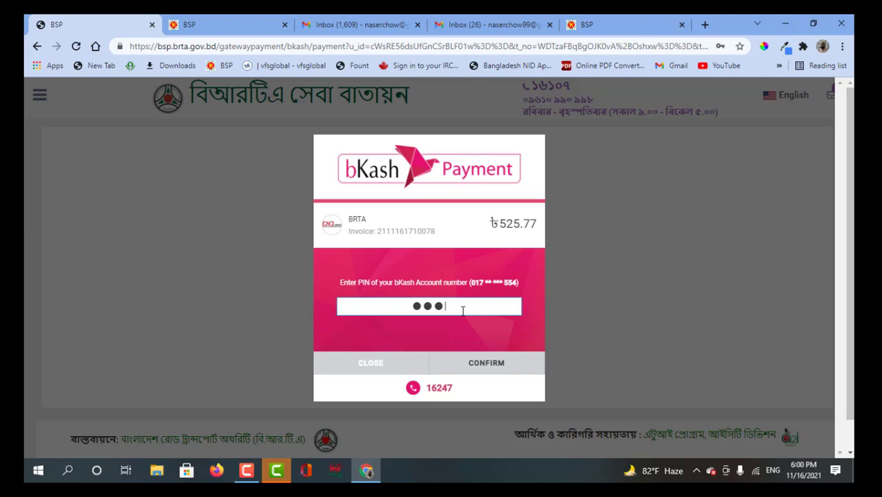
type("*")
left_click(490, 364)
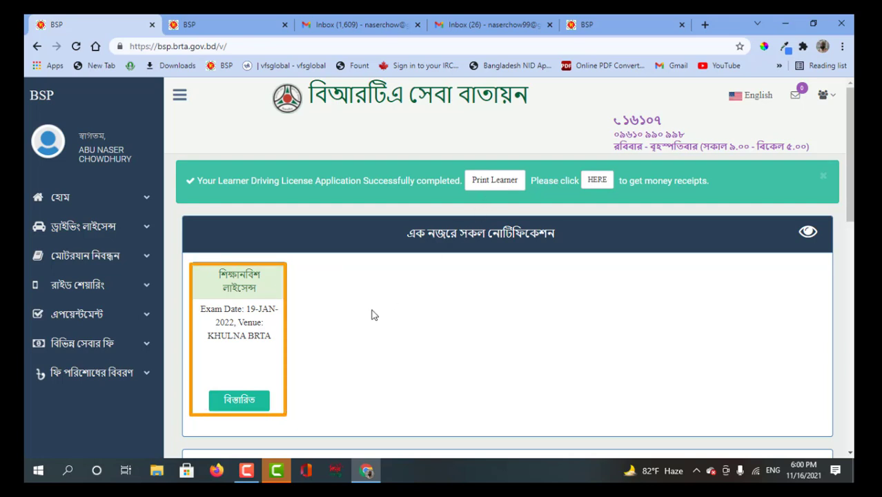
Open the paid application's printable learner licence for LIGHT and MOTORCYCLE, issued 16/11/2021.
scroll(253, 405, "down", 3)
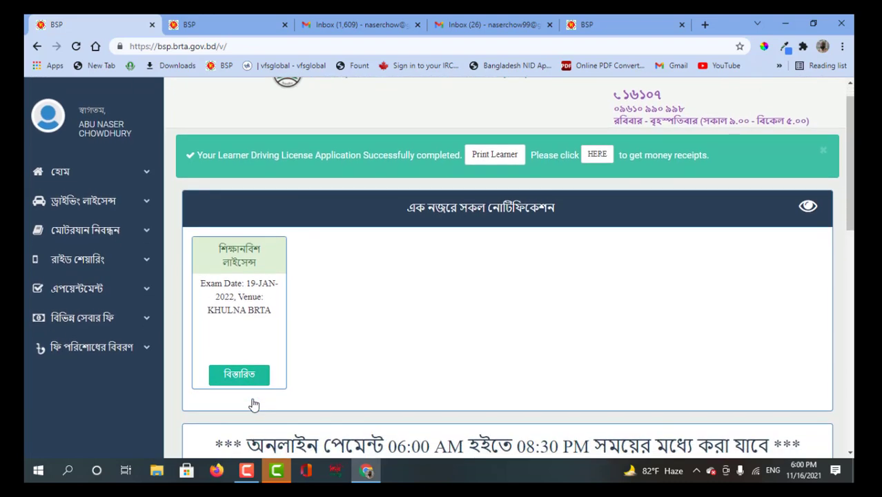
scroll(254, 405, "down", 6)
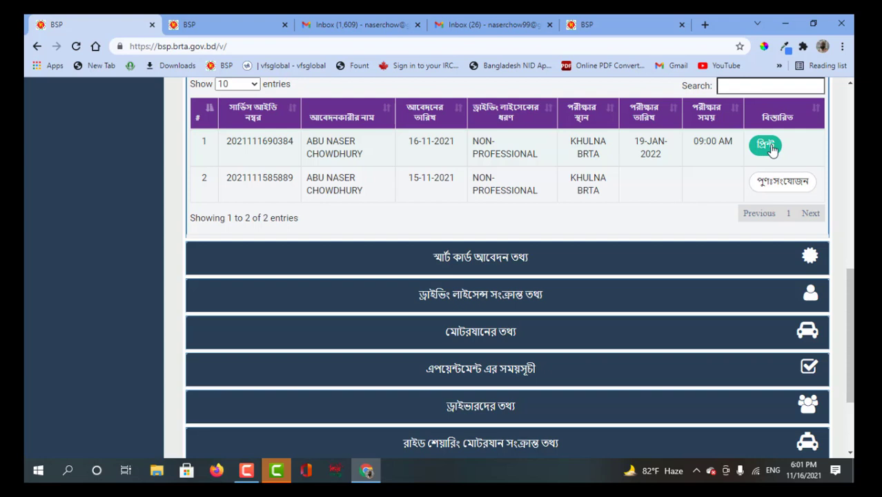
left_click(771, 149)
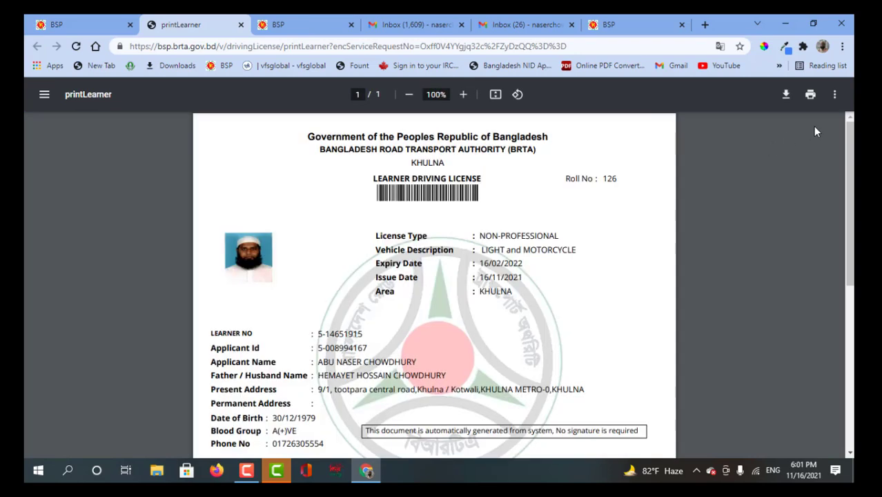
scroll(815, 131, "down", 3)
left_click_drag(851, 223, 852, 129)
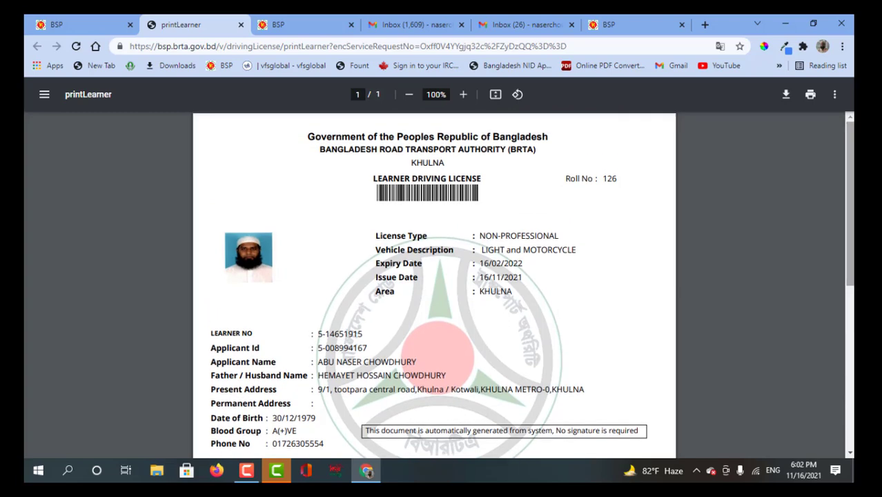
left_click_drag(852, 131, 851, 187)
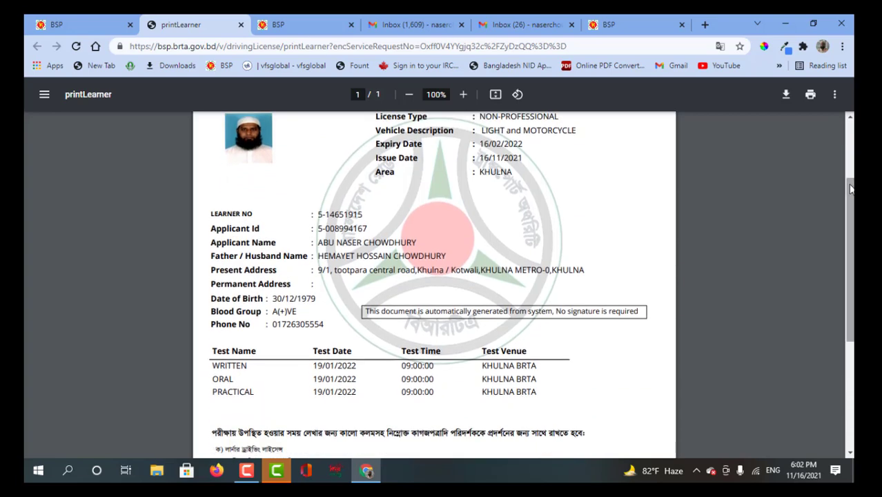